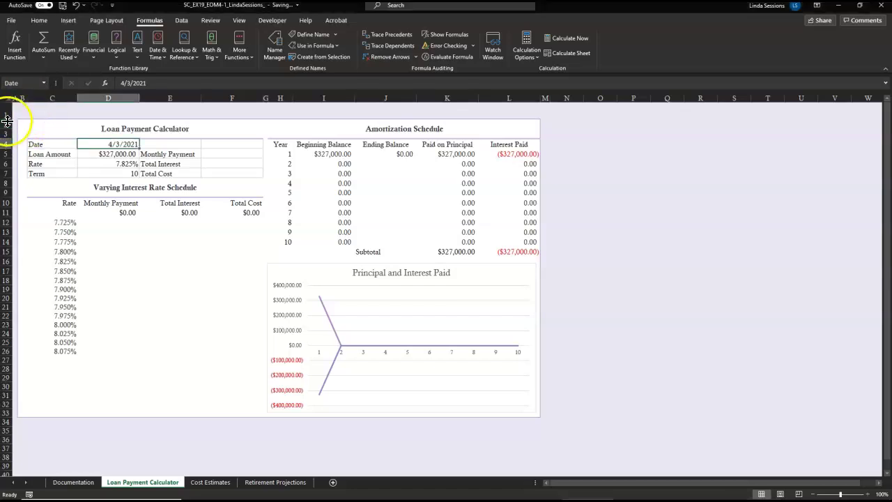
# - Reduce the height of row 1 and delete the defined name Date from the workbook
pyautogui.moveTo(7, 121); pyautogui.dragTo(6, 107)
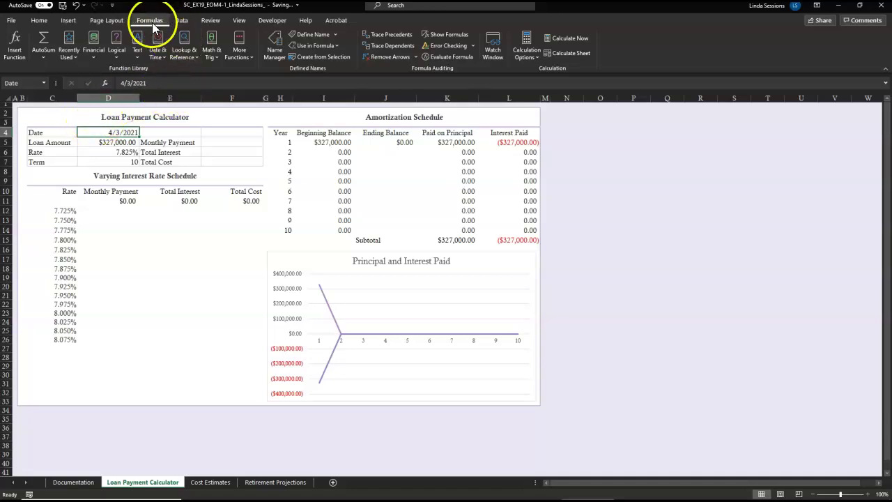
pyautogui.click(276, 53)
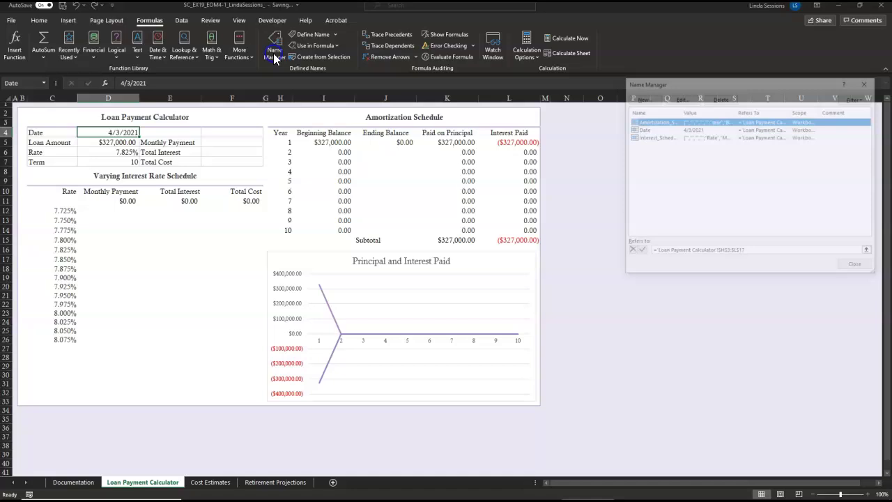
pyautogui.click(652, 130)
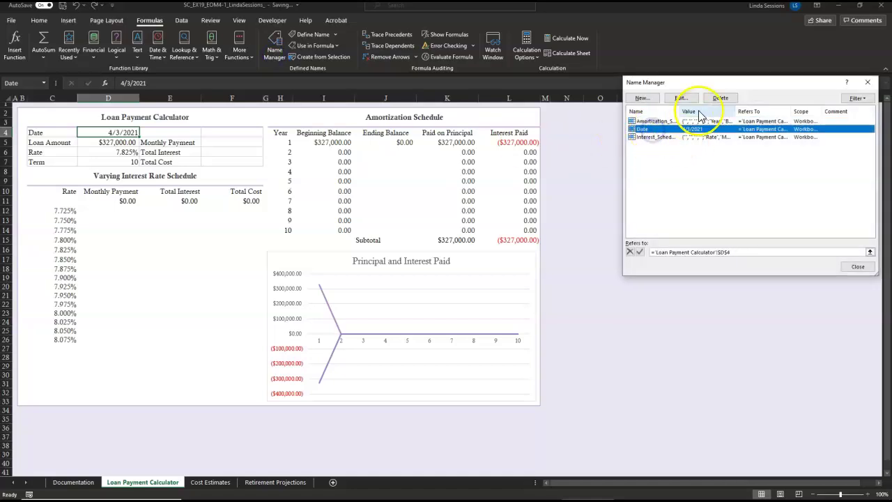
pyautogui.click(721, 98)
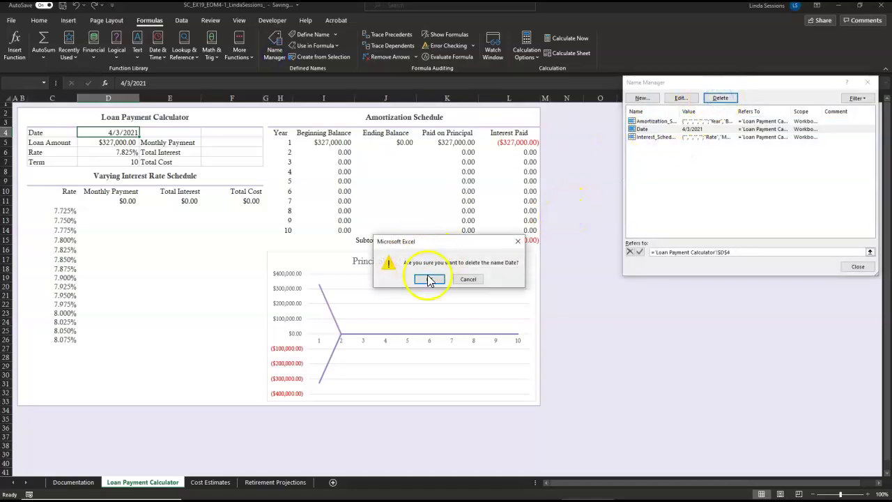
pyautogui.click(425, 279)
pyautogui.click(858, 267)
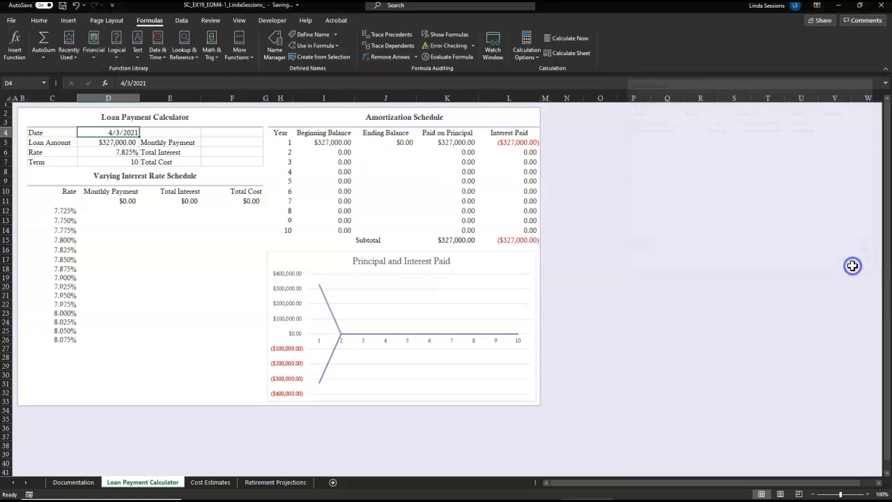
# - Define the workbook-scope name Loan_Amount for the loan amount cell D5
pyautogui.click(95, 145)
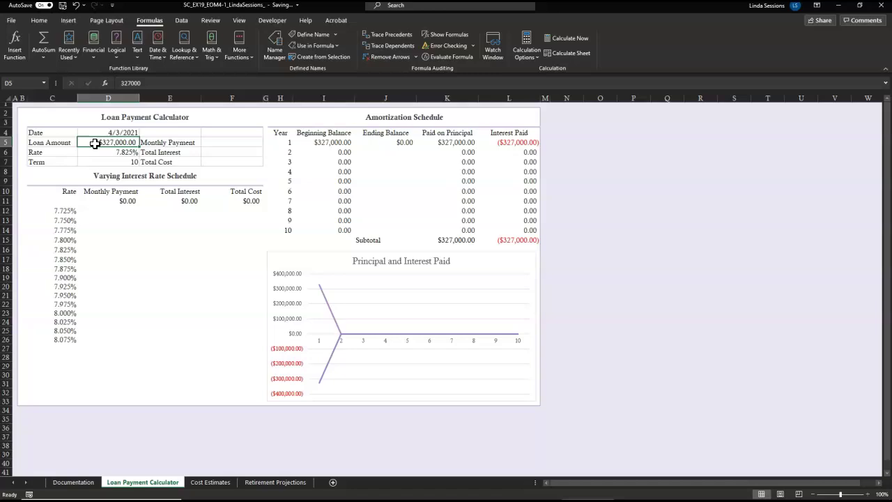
pyautogui.click(105, 143)
pyautogui.rightClick(105, 144)
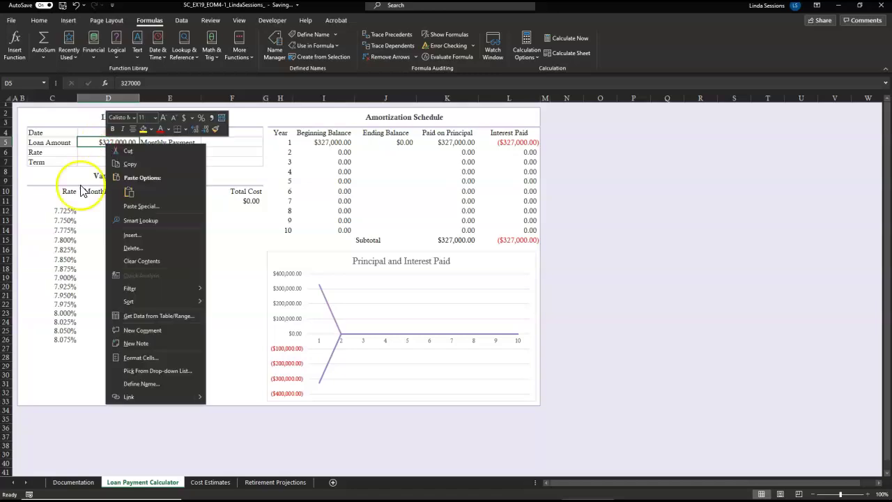
pyautogui.click(133, 384)
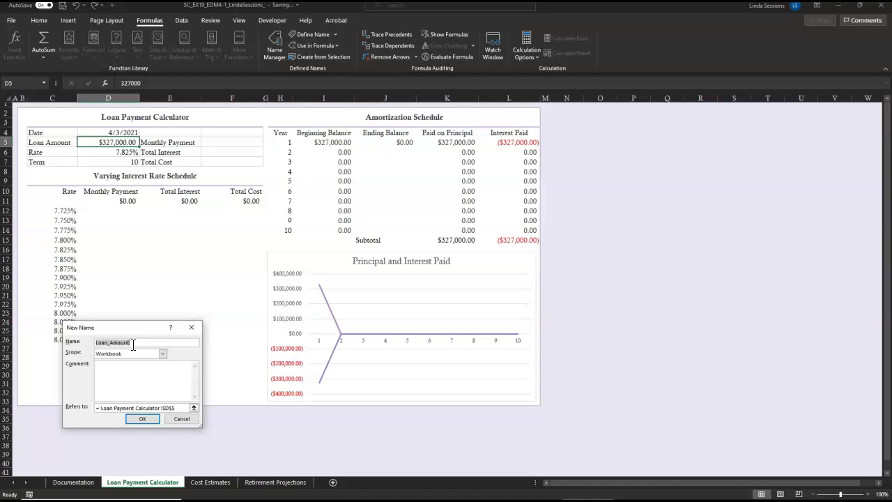
pyautogui.click(150, 422)
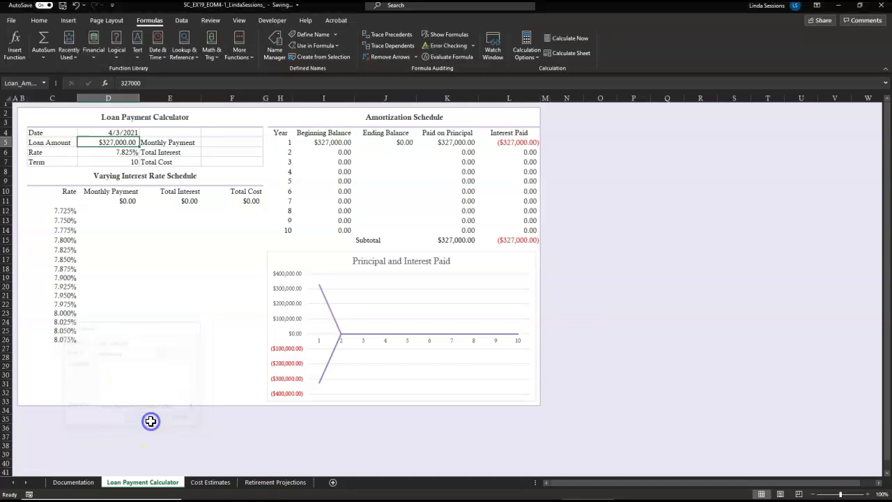
# - Define the name Rate for cell D6 and the name Term for cell D7
pyautogui.rightClick(95, 152)
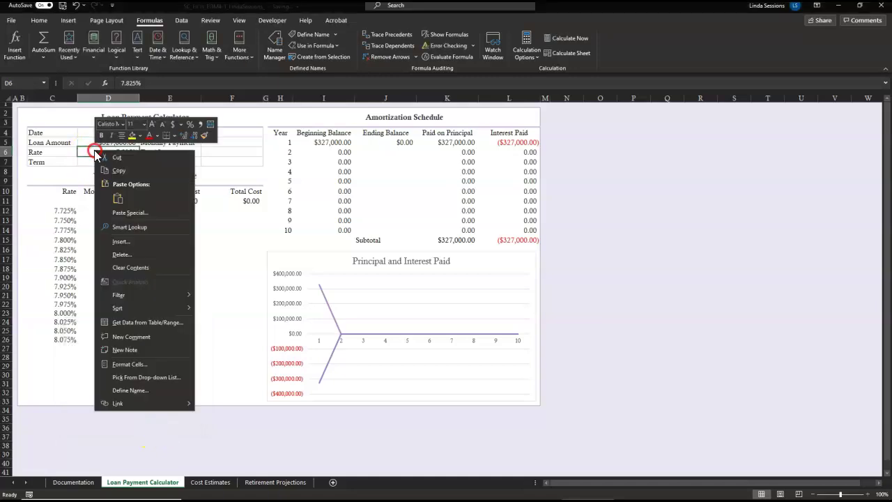
pyautogui.click(114, 391)
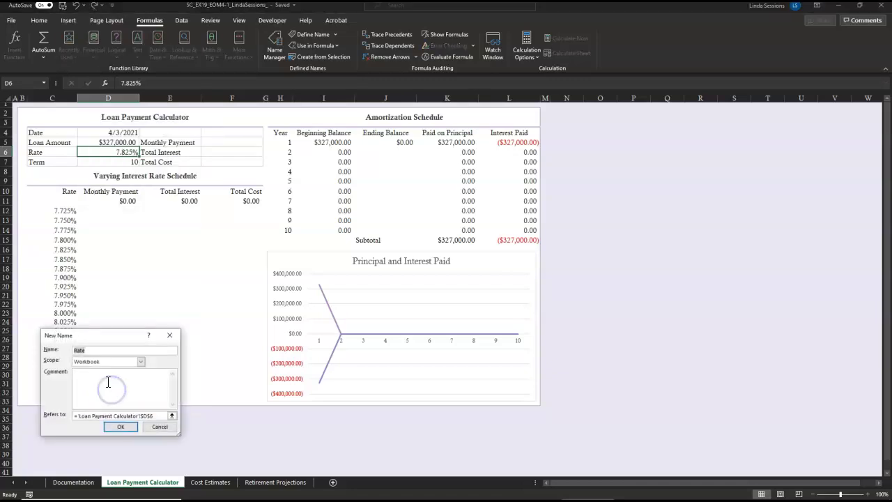
pyautogui.click(120, 426)
pyautogui.rightClick(88, 162)
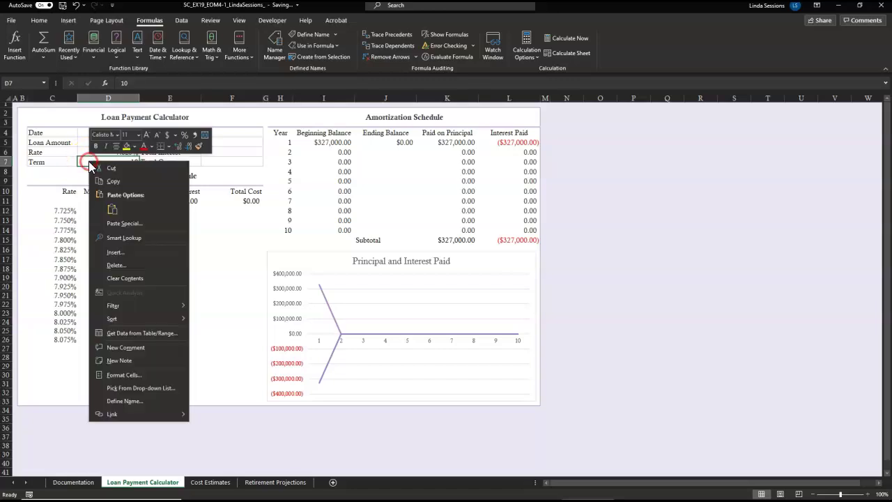
pyautogui.click(111, 402)
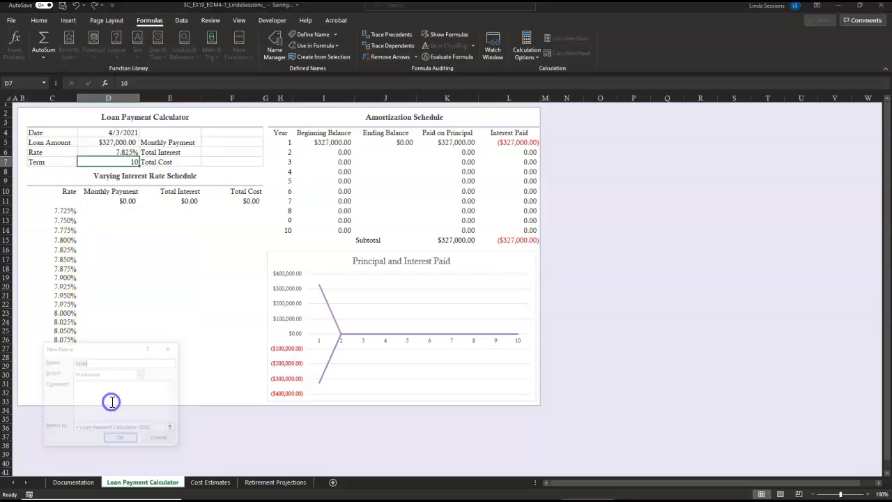
pyautogui.click(121, 439)
# - Define the workbook-scope name Monthly_Payment for the empty cell F5
pyautogui.rightClick(218, 143)
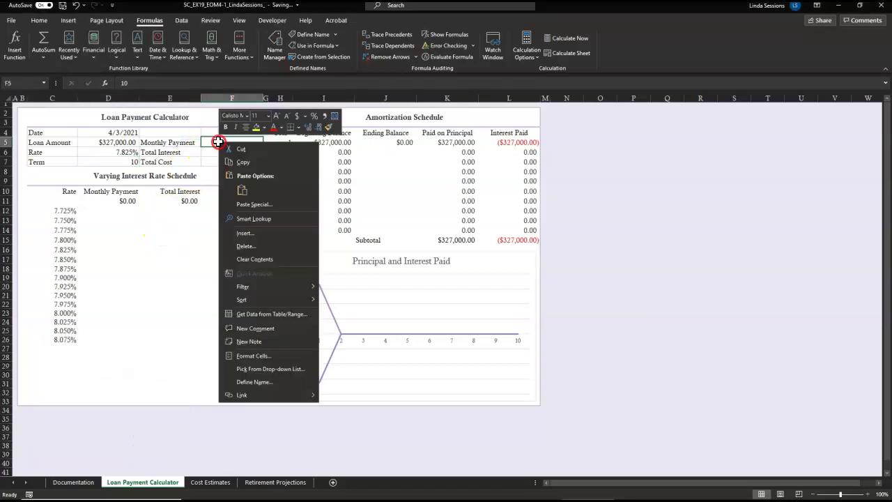
pyautogui.click(241, 382)
pyautogui.click(250, 417)
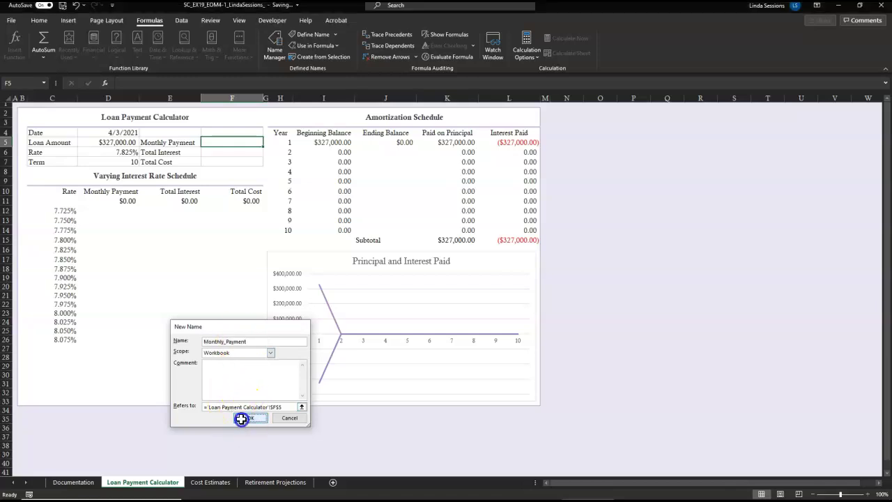
# - Define the name Total_Interest for cell F6 and the name Total_Cost for cell F7
pyautogui.rightClick(214, 152)
pyautogui.click(241, 391)
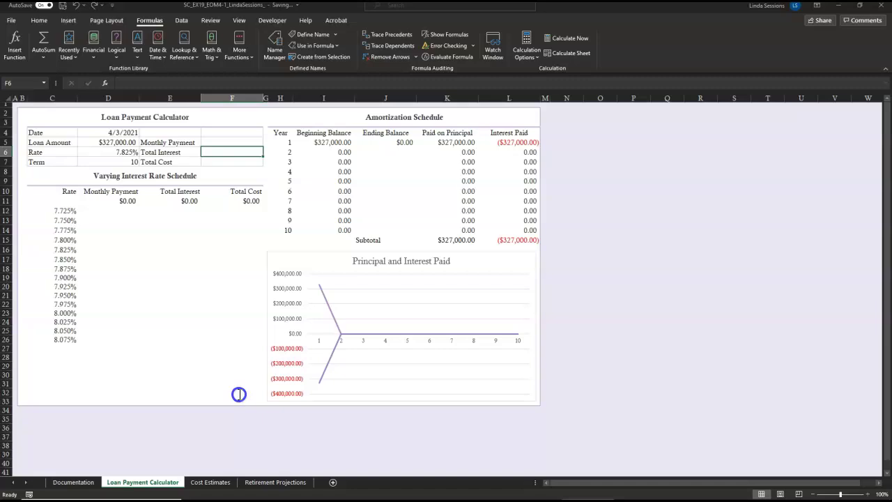
pyautogui.click(244, 433)
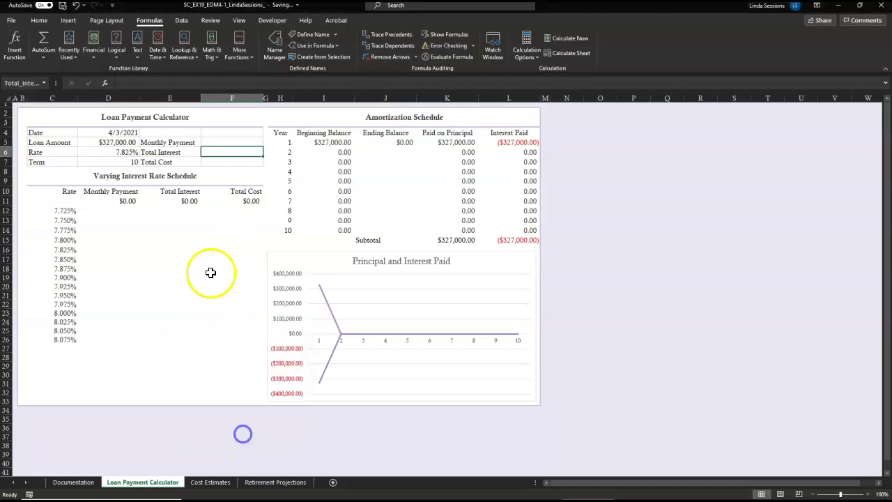
pyautogui.rightClick(216, 162)
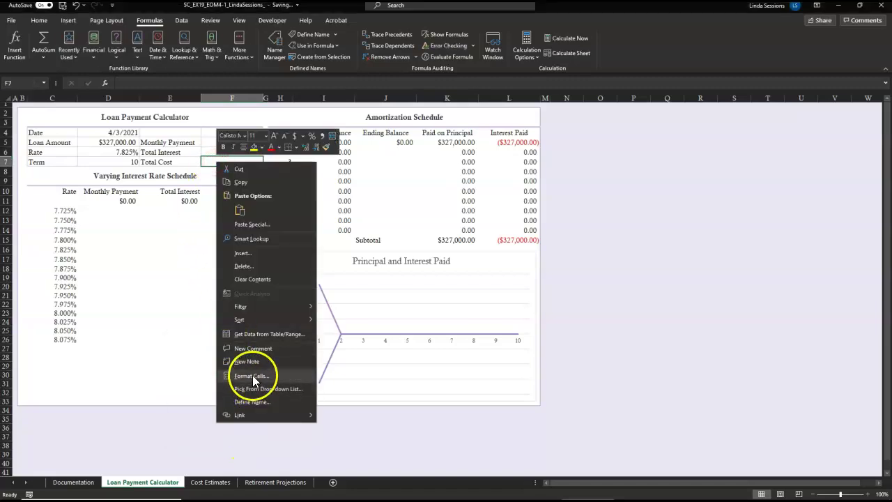
pyautogui.click(241, 403)
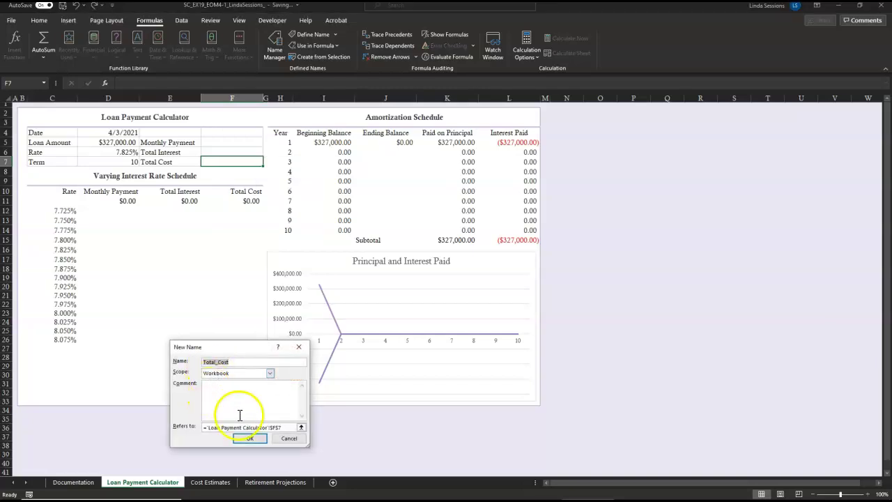
pyautogui.click(251, 440)
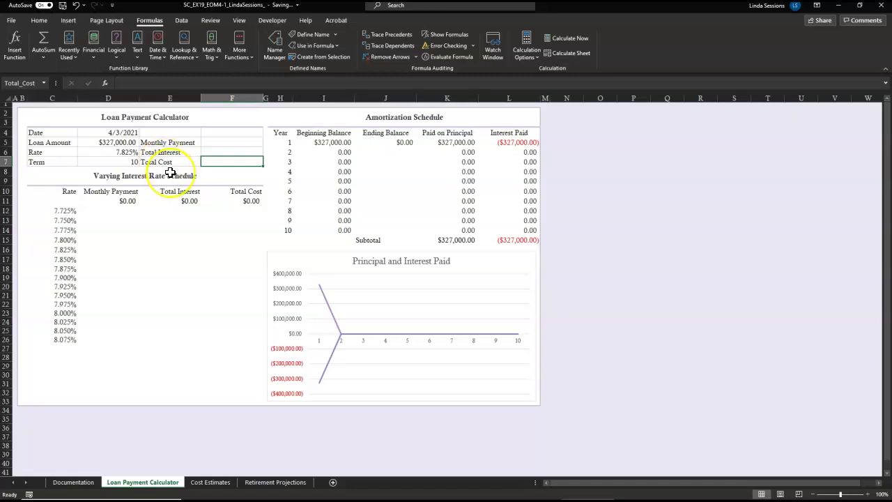
# - Insert the financial function PMT in cell F5 with its Rate argument set to Rate/12
pyautogui.click(219, 142)
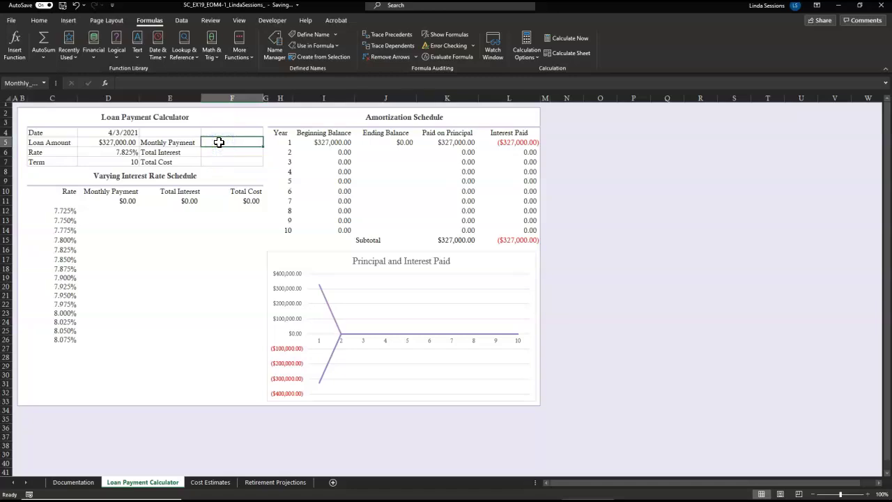
pyautogui.click(93, 54)
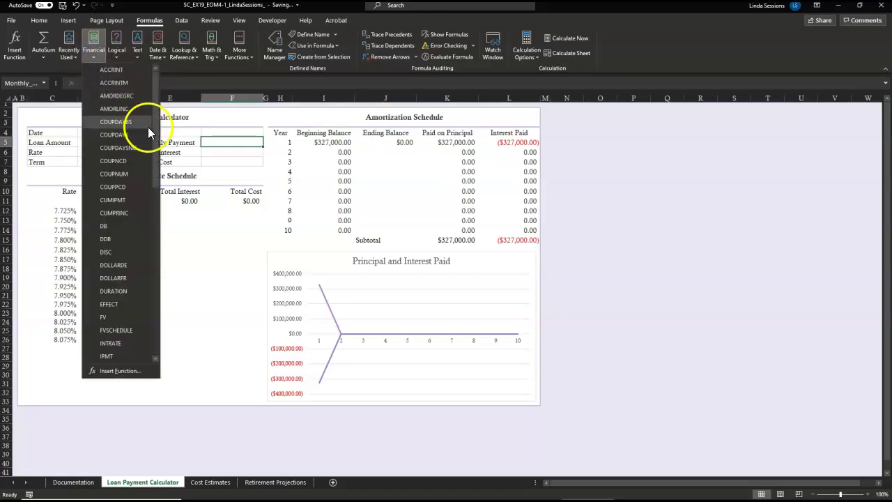
pyautogui.moveTo(154, 139); pyautogui.dragTo(152, 245)
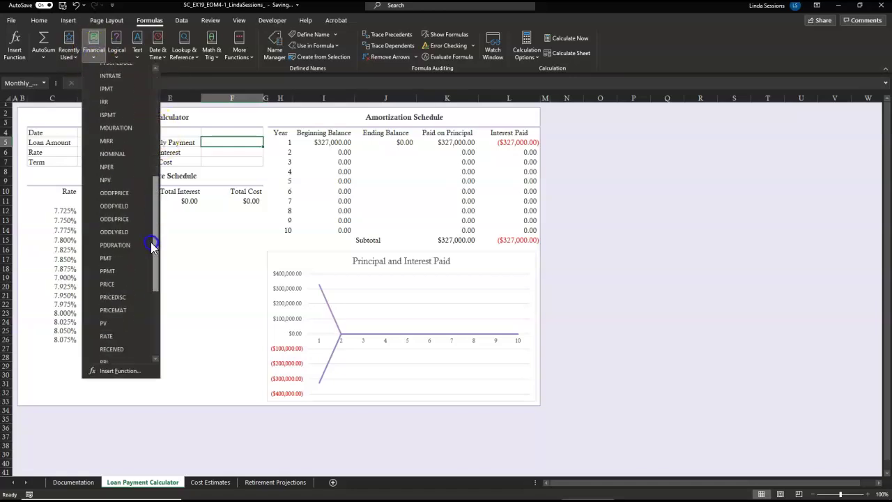
pyautogui.click(112, 261)
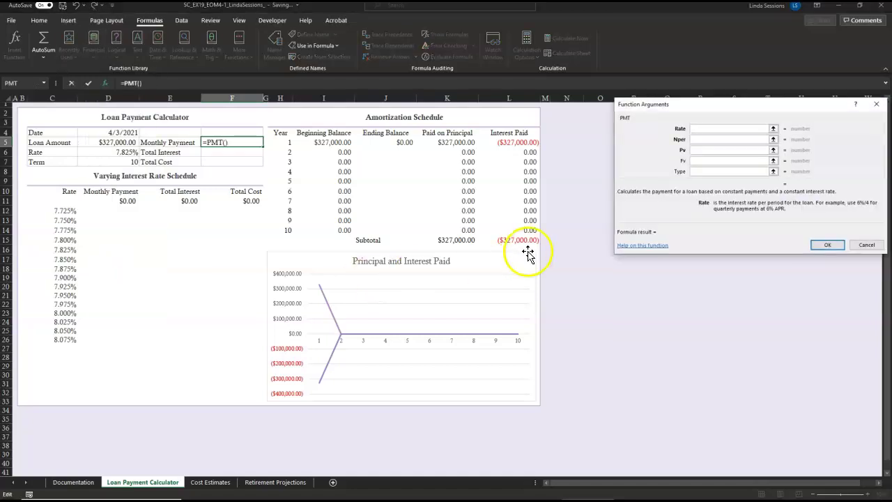
pyautogui.click(728, 105)
pyautogui.moveTo(727, 106); pyautogui.dragTo(253, 203)
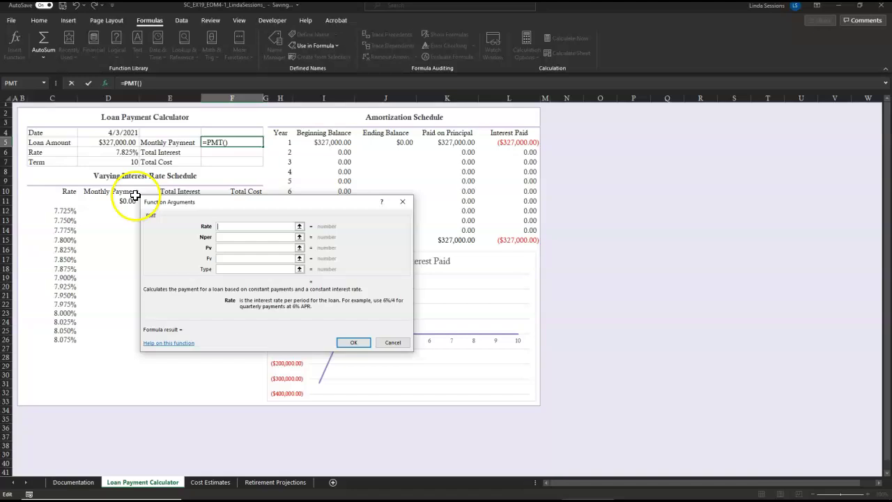
pyautogui.click(97, 152)
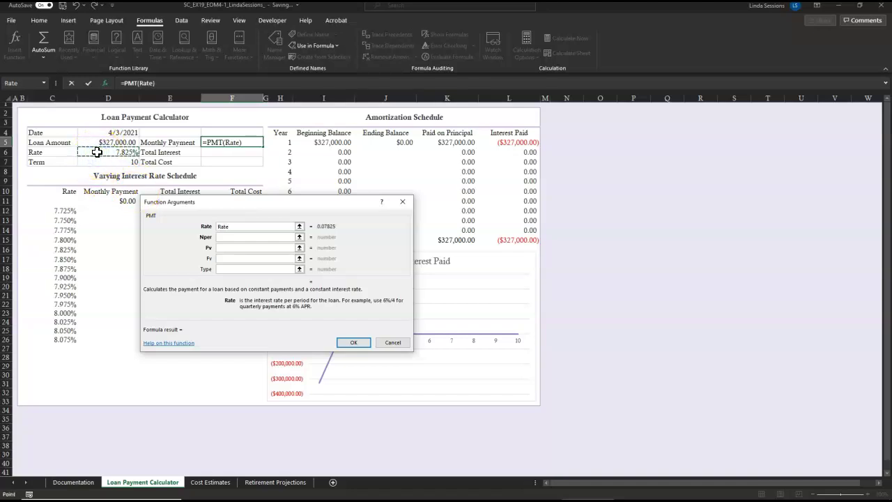
pyautogui.write('/12')
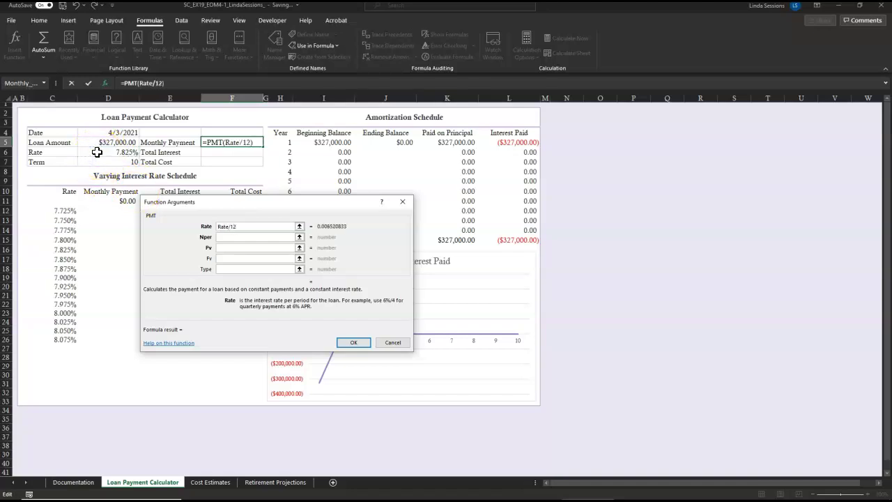
# - Complete the PMT function with Nper as Term*12 and Pv as Loan_Amount
pyautogui.click(236, 238)
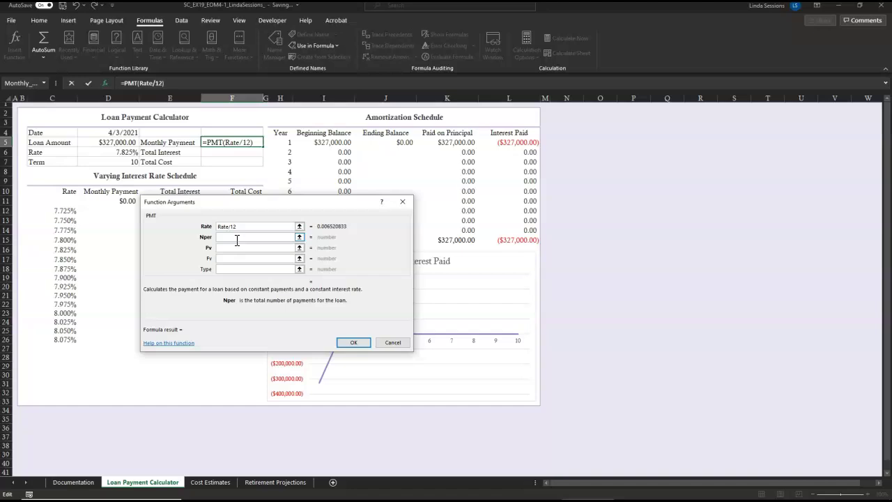
pyautogui.click(99, 164)
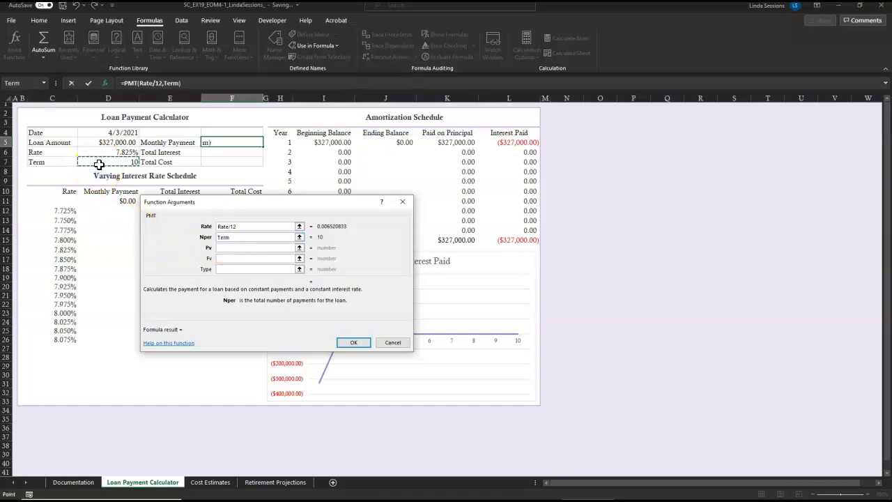
pyautogui.write('*')
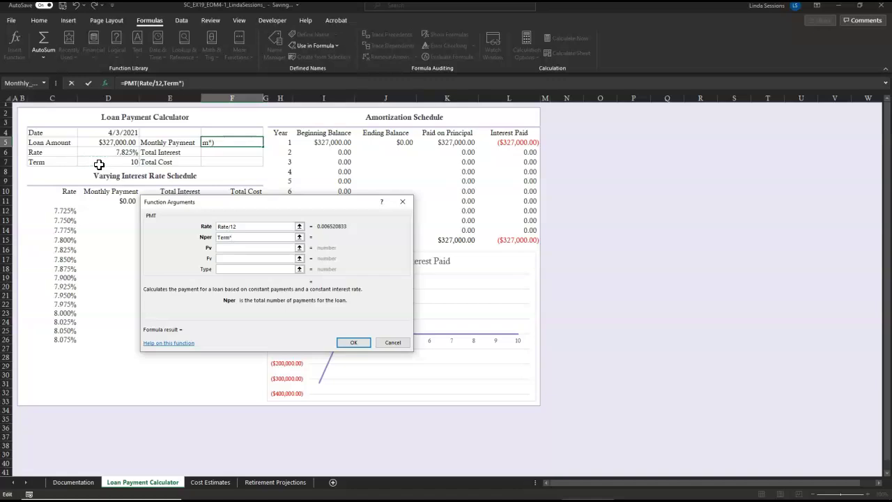
pyautogui.write('12')
pyautogui.click(240, 247)
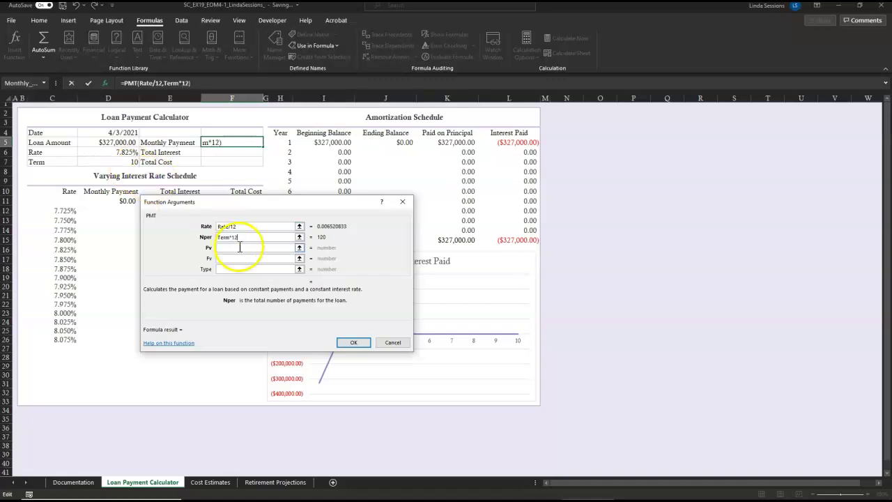
pyautogui.click(227, 248)
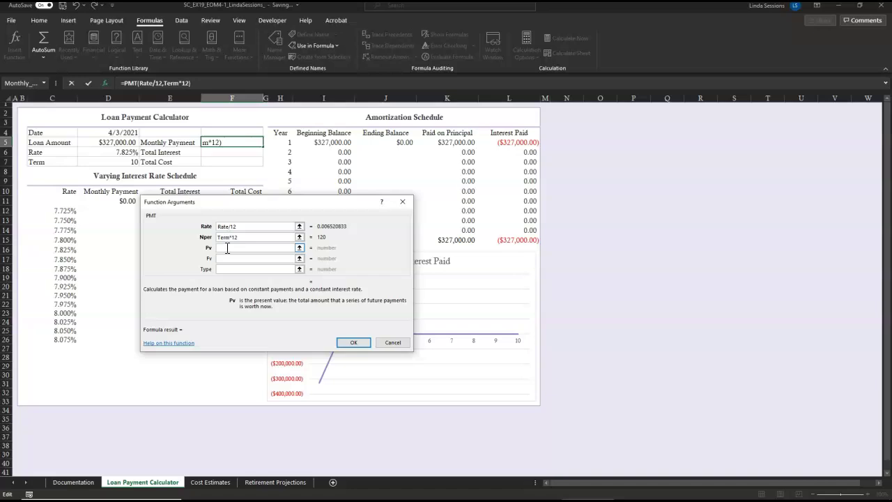
pyautogui.click(93, 143)
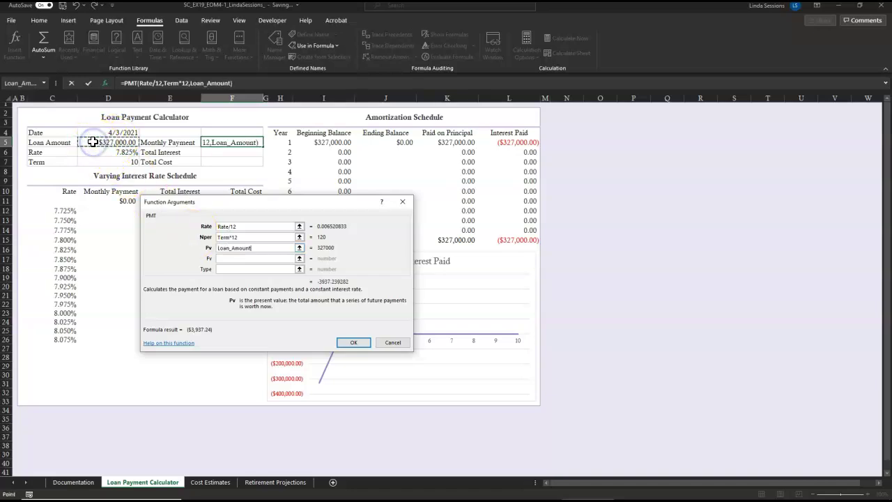
pyautogui.click(346, 342)
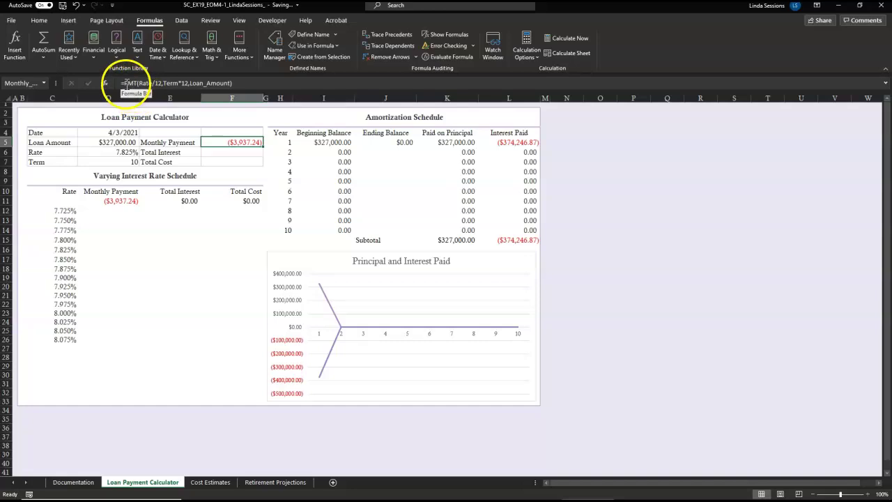
# - Add a minus sign before PMT in the Monthly Payment formula in F5
pyautogui.click(127, 84)
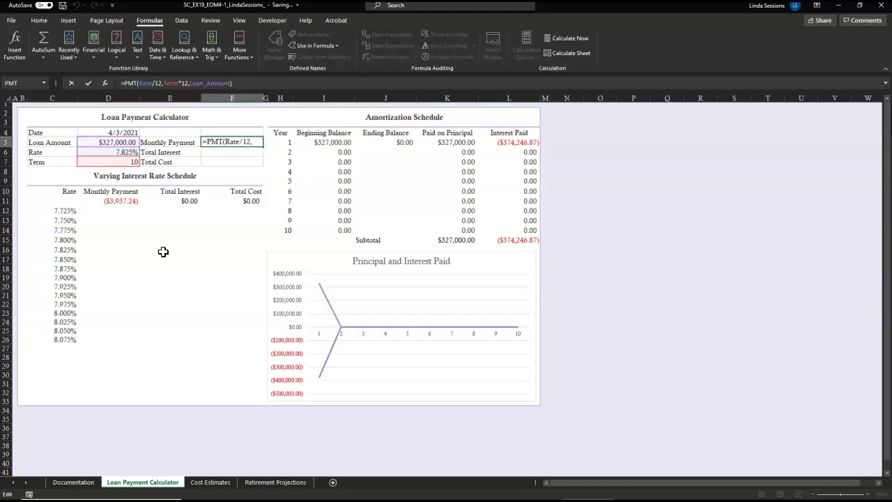
pyautogui.write('-')
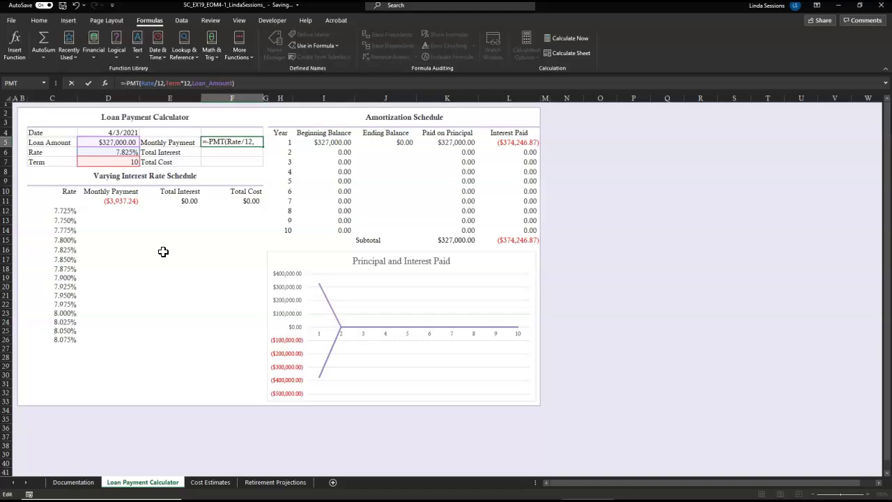
pyautogui.press('Return')
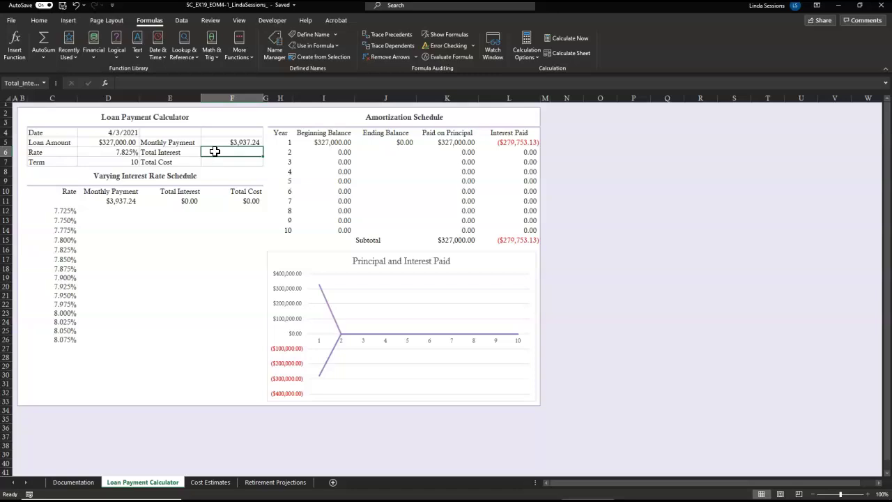
# - Try to calculate the total interest in F6 with the formula =12*Term*E5-Loan_Amount
pyautogui.write('=')
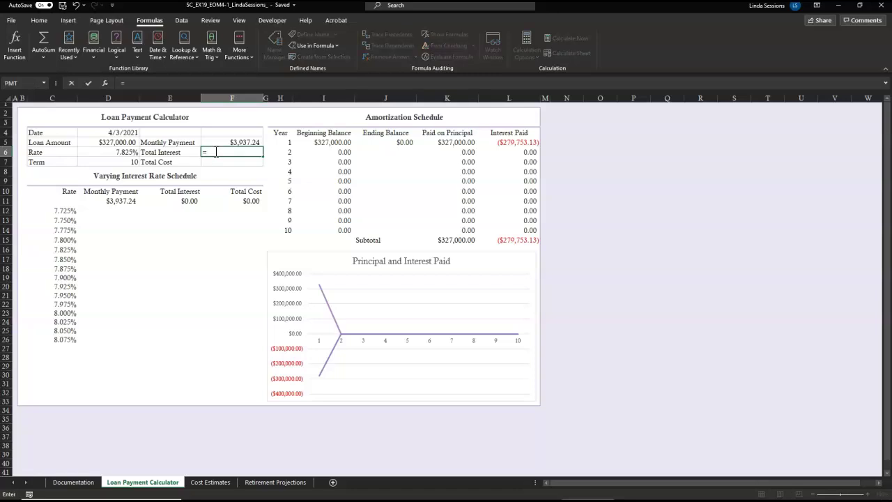
pyautogui.write('12')
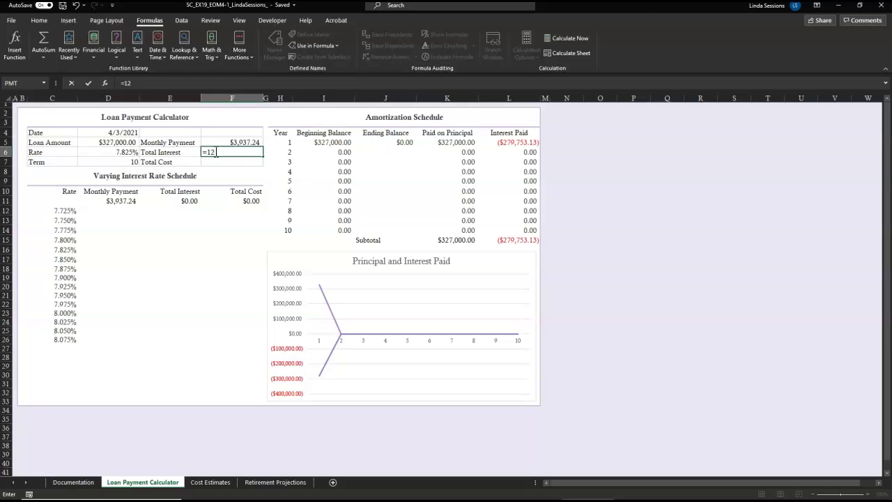
pyautogui.write('*')
pyautogui.click(122, 160)
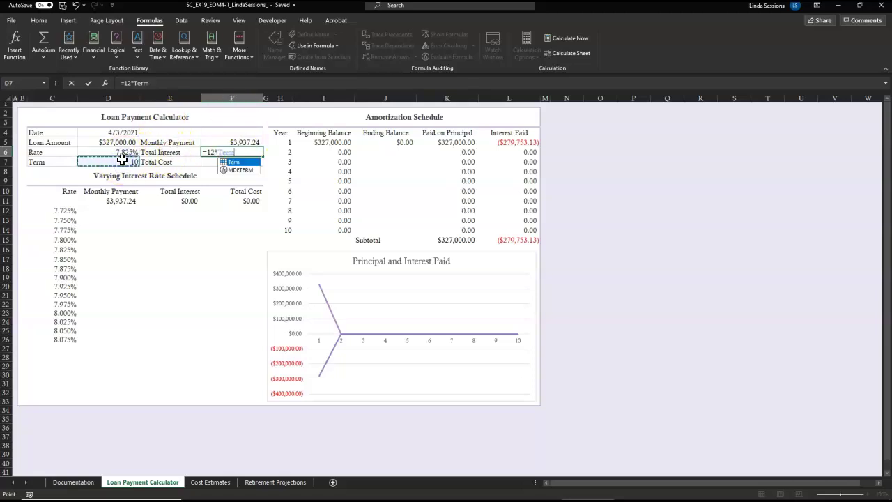
pyautogui.write('*')
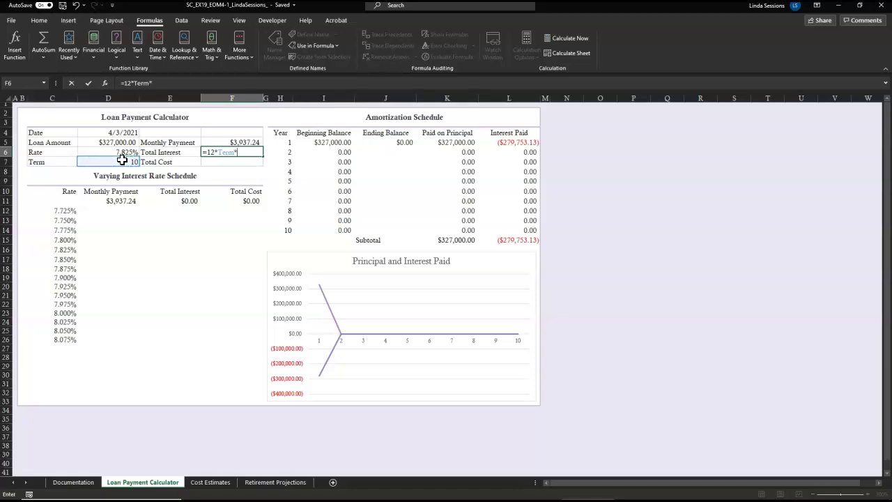
pyautogui.click(150, 143)
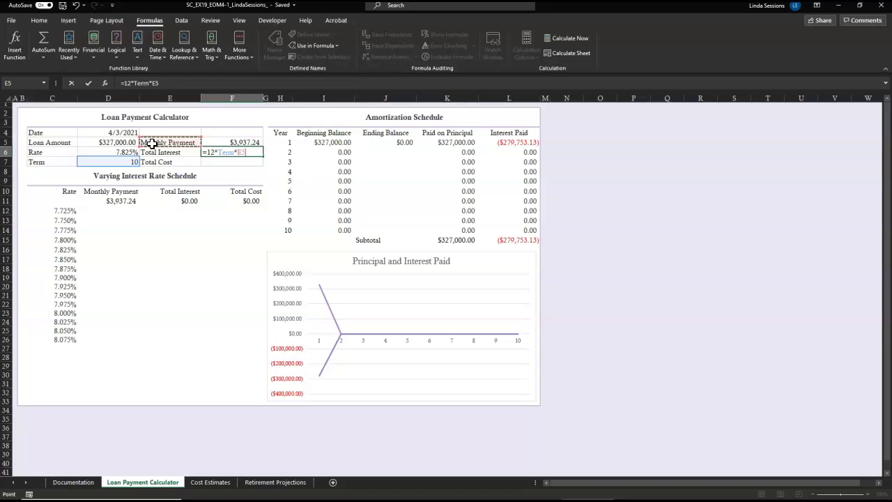
pyautogui.write('-')
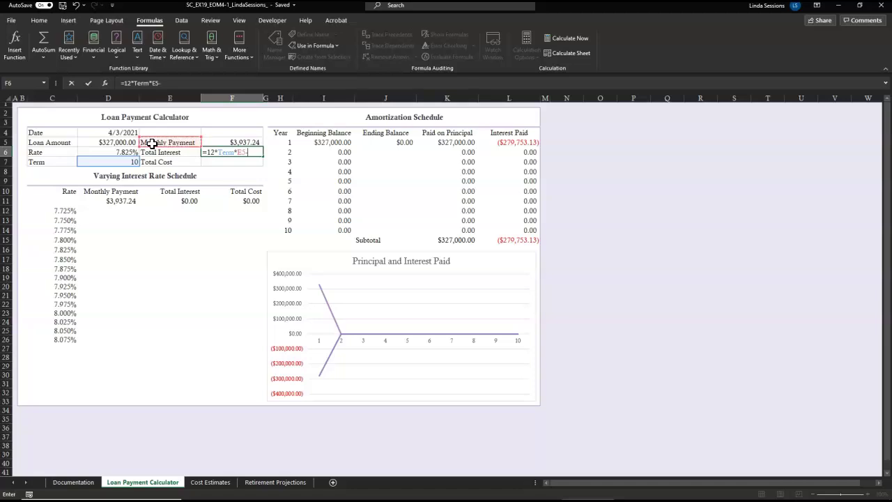
pyautogui.click(101, 143)
pyautogui.press('Return')
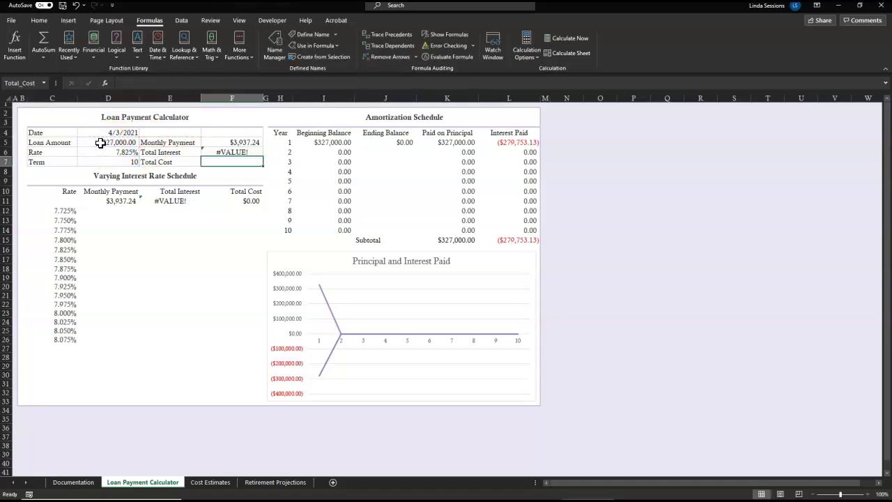
# - Replace the Total Interest formula in F6 with =12*Term*Monthly_Payment-Loan_Amount
pyautogui.click(216, 153)
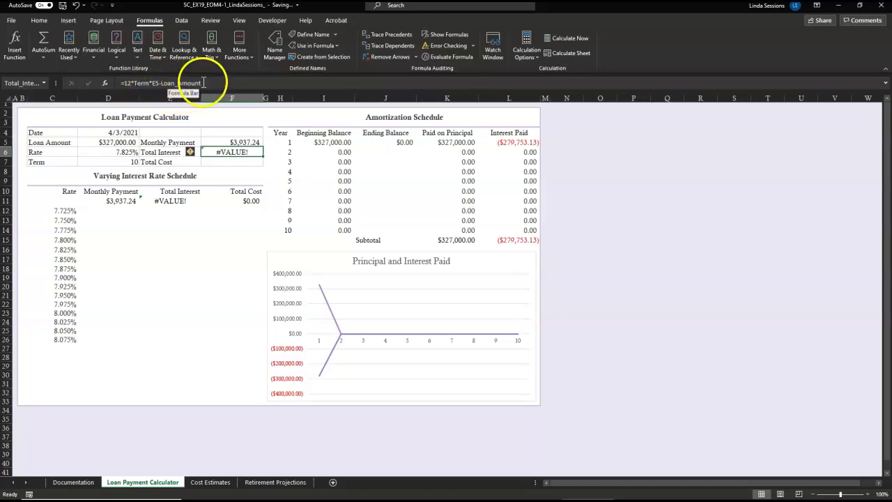
pyautogui.click(203, 83)
pyautogui.click(171, 87)
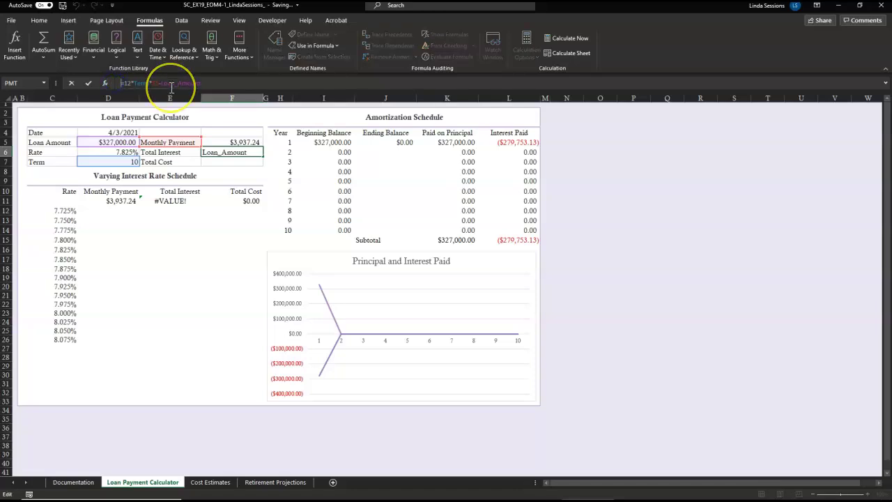
pyautogui.press('BackSpace')
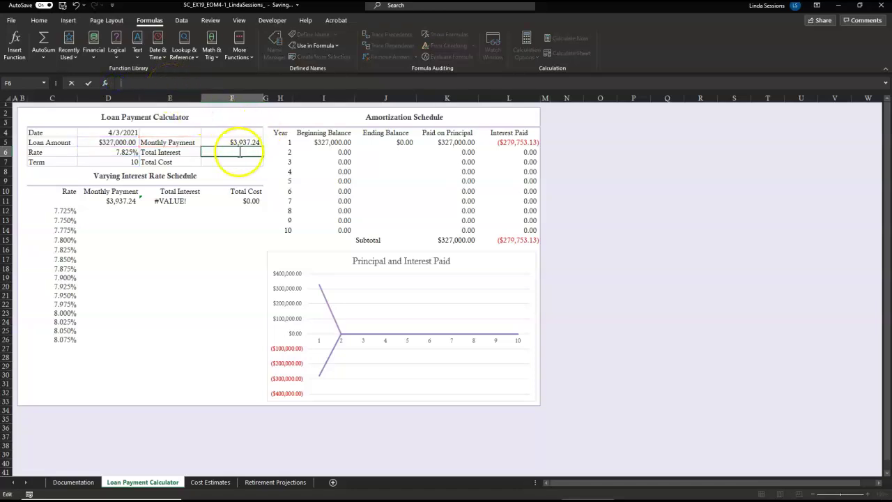
pyautogui.write('=')
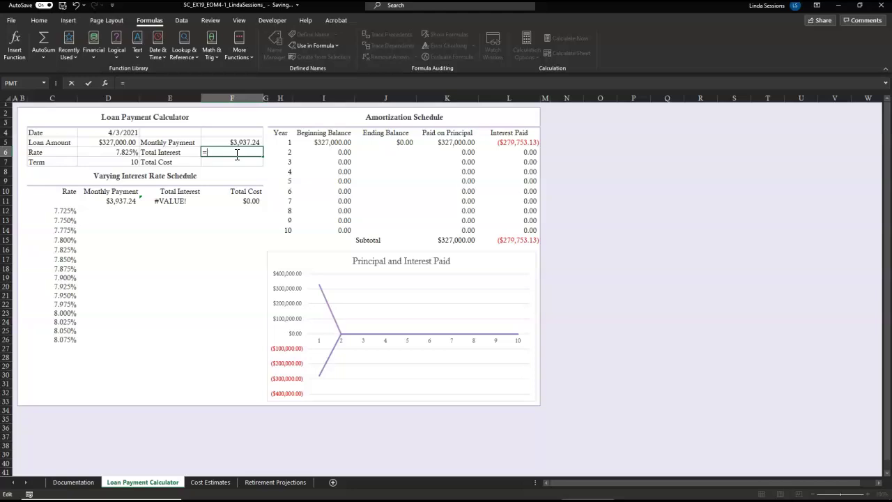
pyautogui.write('12')
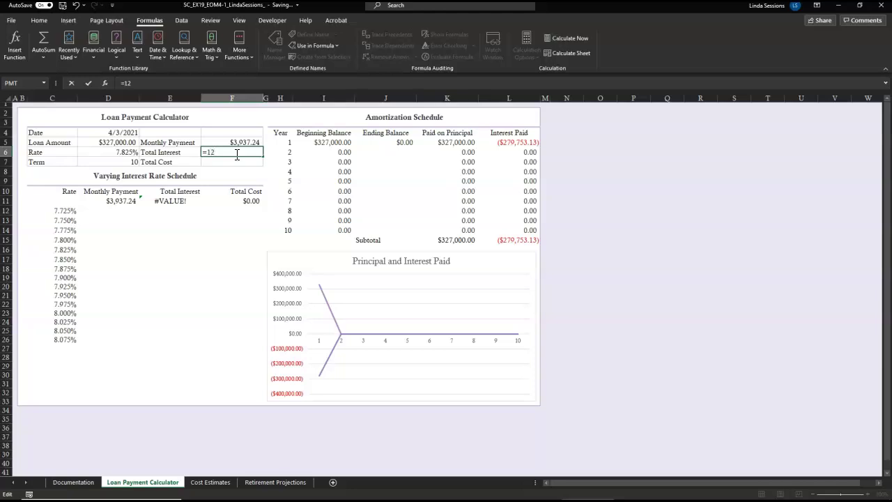
pyautogui.write('*')
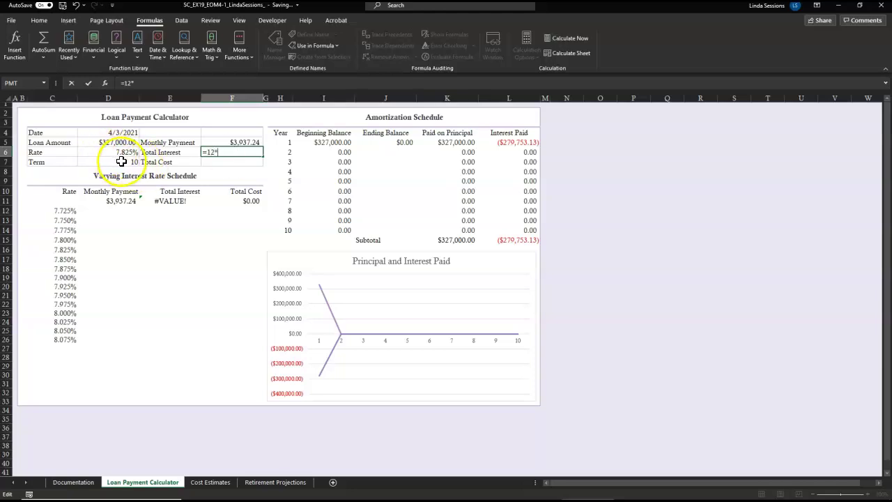
pyautogui.click(121, 163)
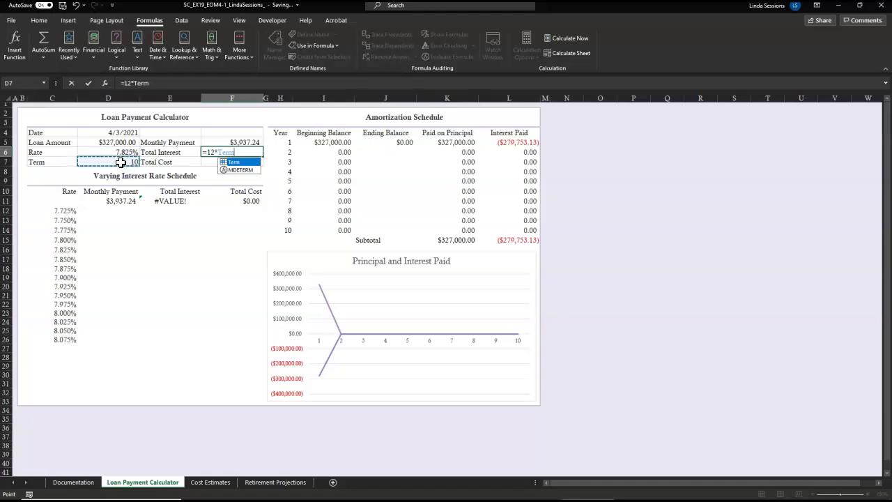
pyautogui.write('*')
pyautogui.click(244, 142)
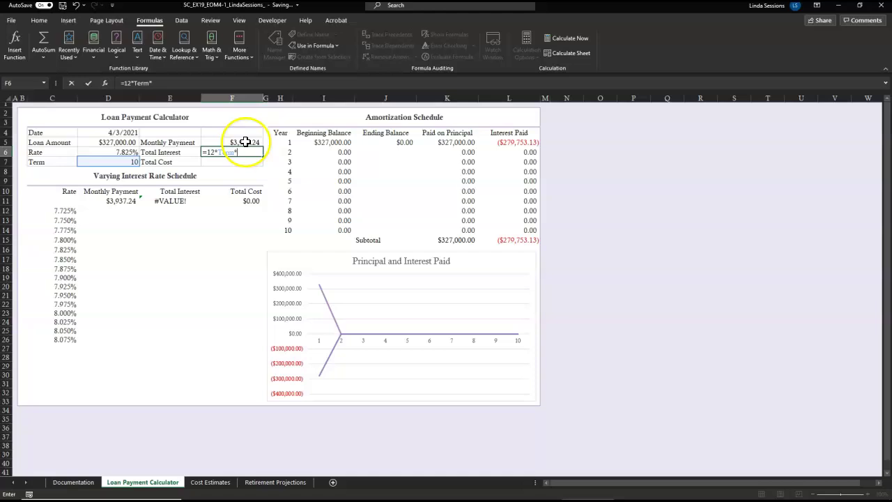
pyautogui.click(245, 141)
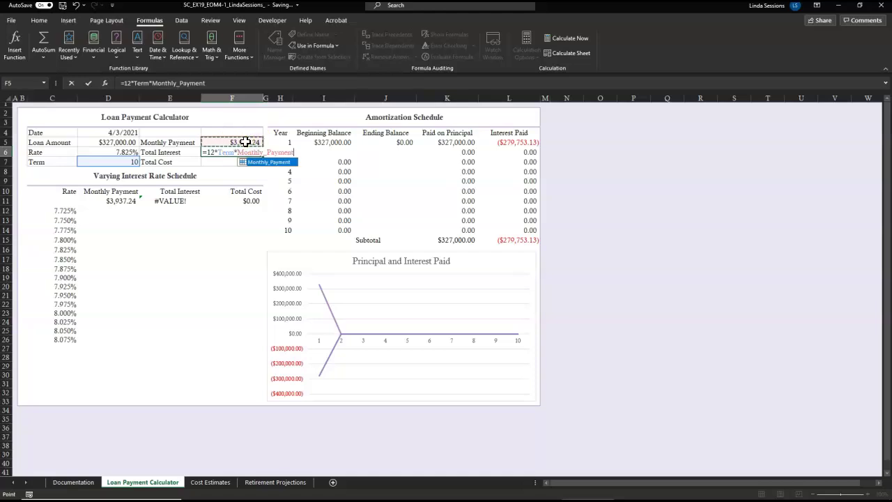
pyautogui.write('-')
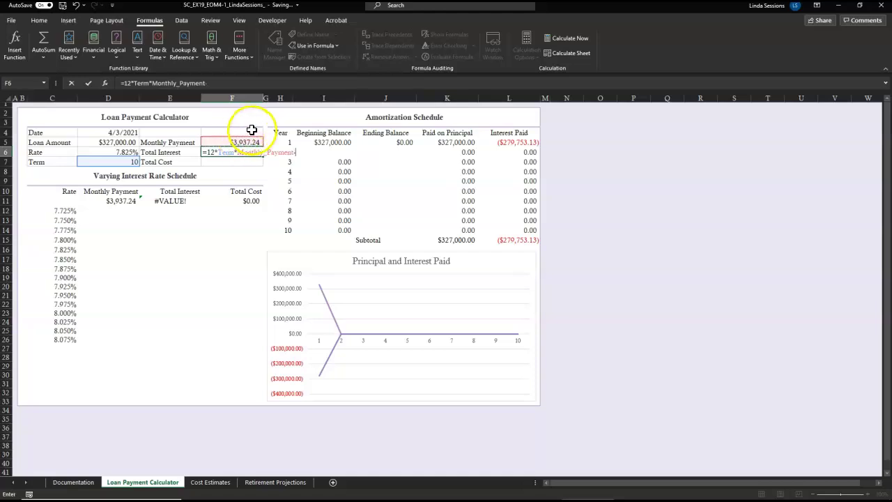
pyautogui.click(124, 141)
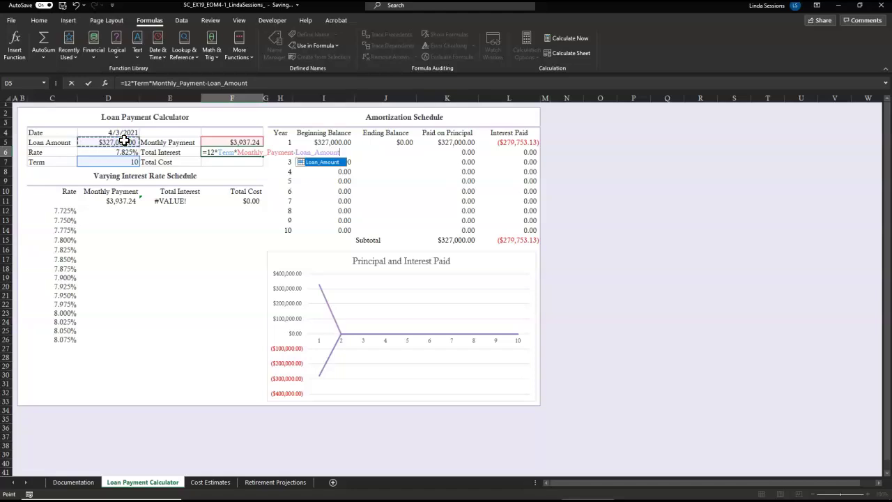
pyautogui.press('Return')
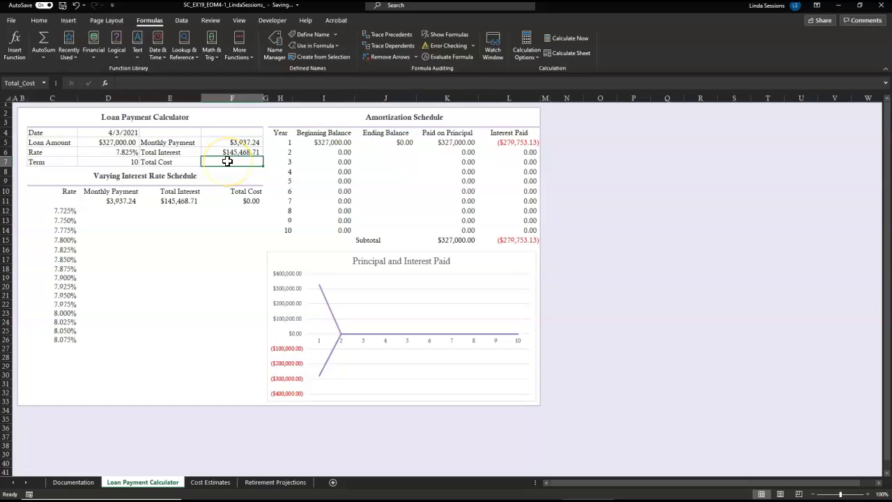
# - Calculate the total cost in F7 with the formula =Loan_Amount+Total_Interest
pyautogui.write('=')
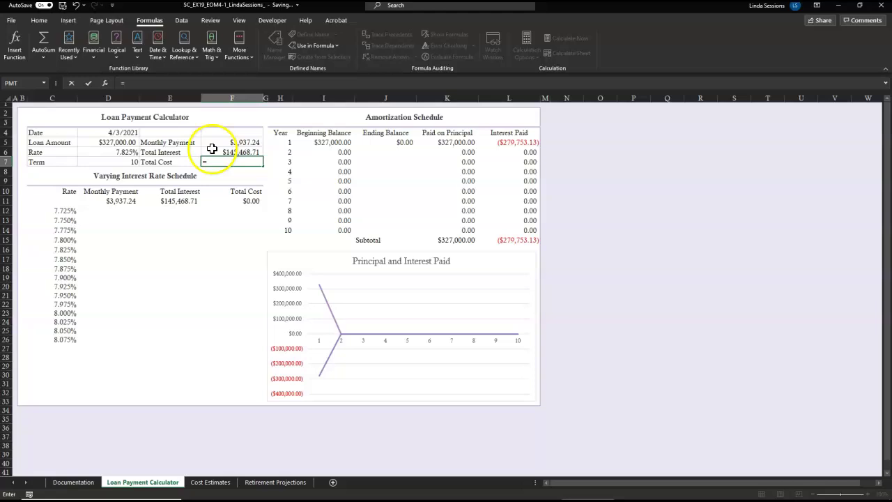
pyautogui.click(130, 141)
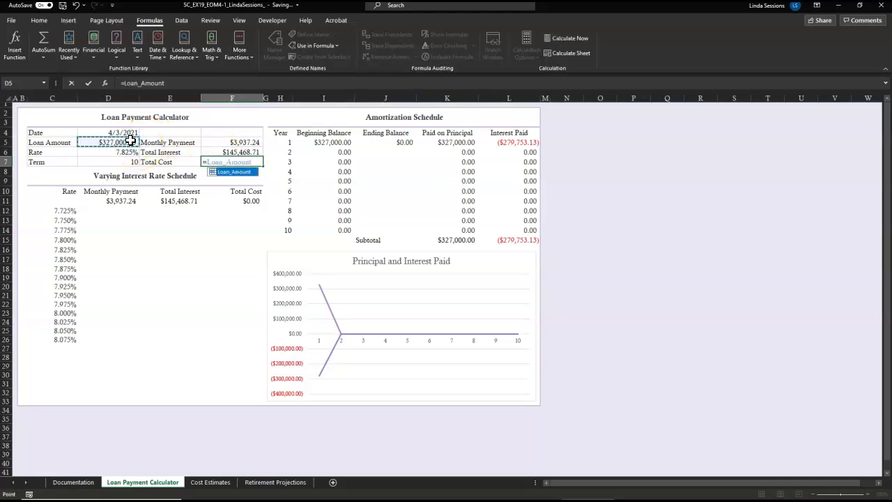
pyautogui.write('+')
pyautogui.click(222, 151)
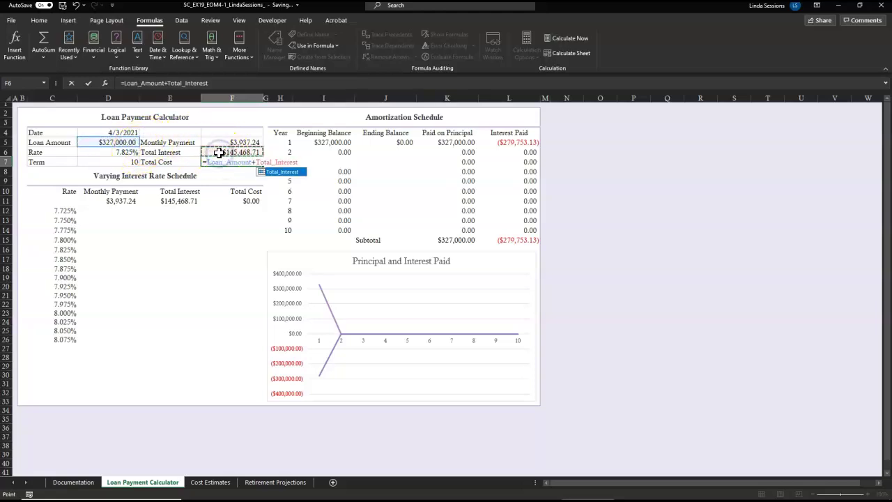
pyautogui.press('Return')
pyautogui.click(220, 168)
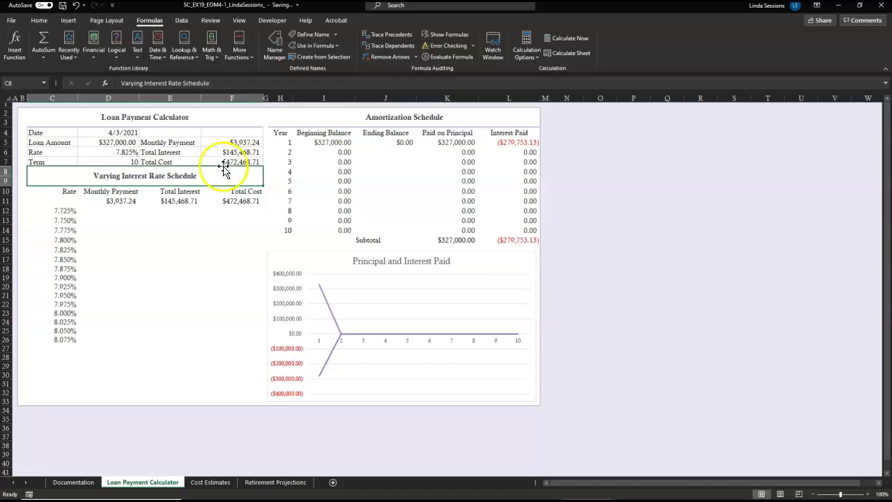
# - Create a one-variable data table on C11:F26 for the Varying Interest Rate Schedule, using the Rate cell D6 as column input cell
pyautogui.click(41, 200)
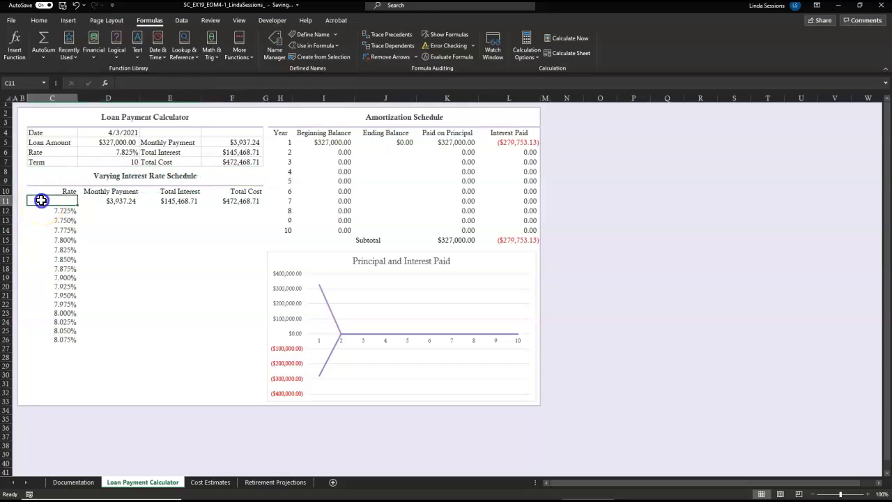
pyautogui.moveTo(41, 200); pyautogui.dragTo(235, 339)
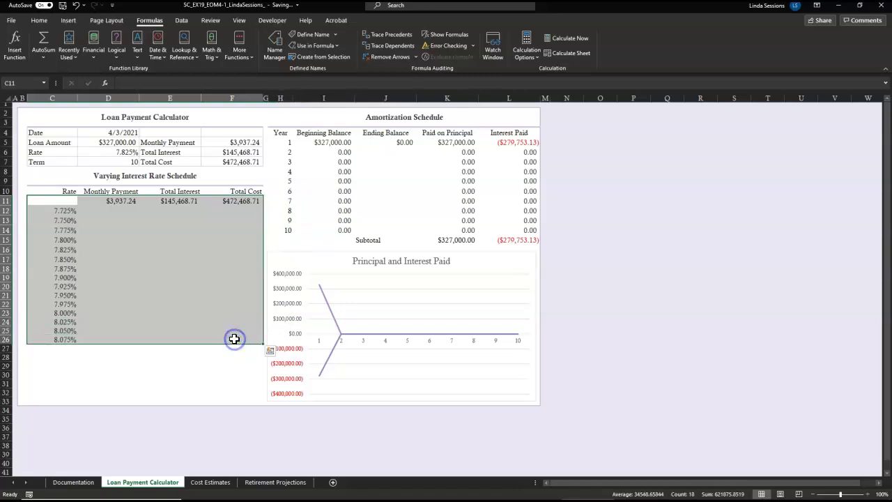
pyautogui.click(182, 21)
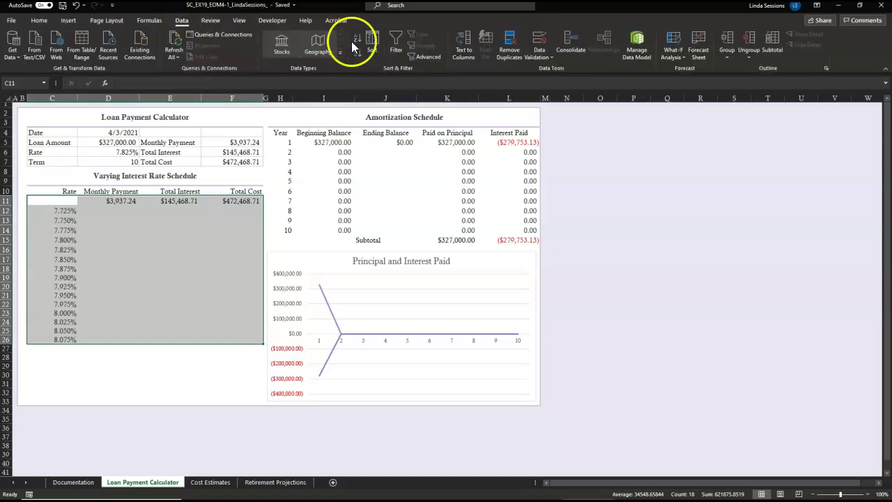
pyautogui.click(676, 56)
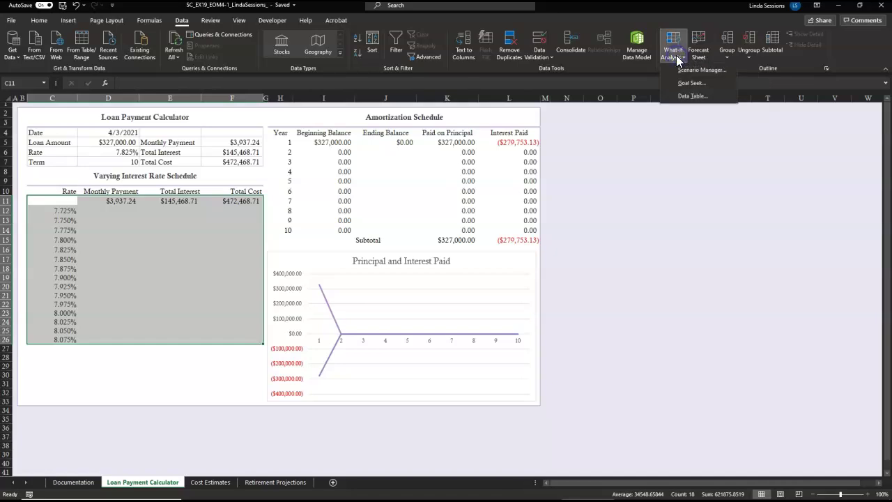
pyautogui.click(694, 96)
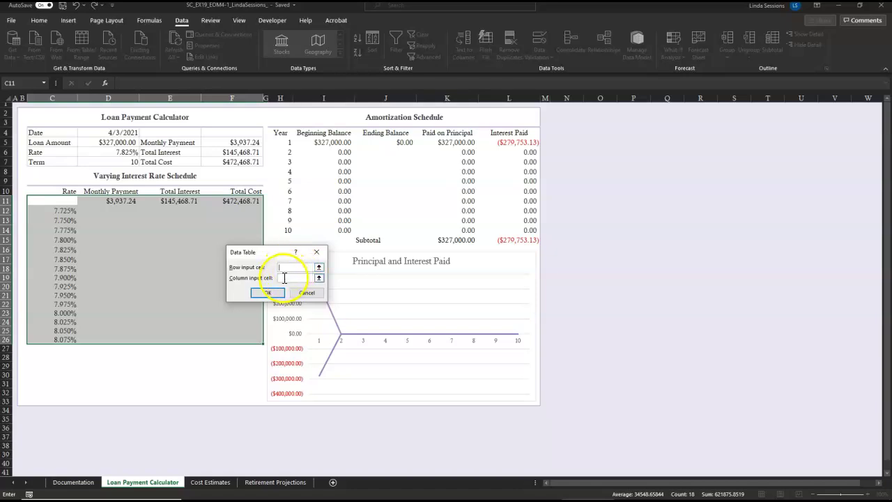
pyautogui.click(284, 278)
pyautogui.click(106, 152)
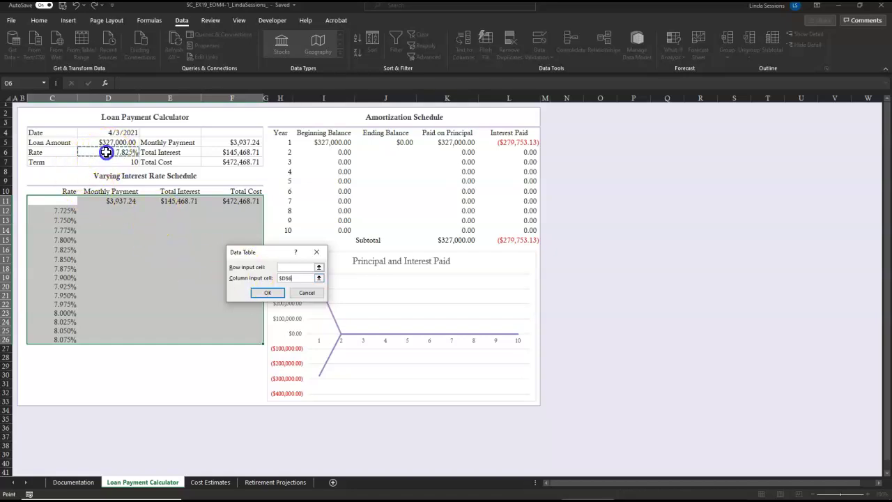
pyautogui.click(264, 295)
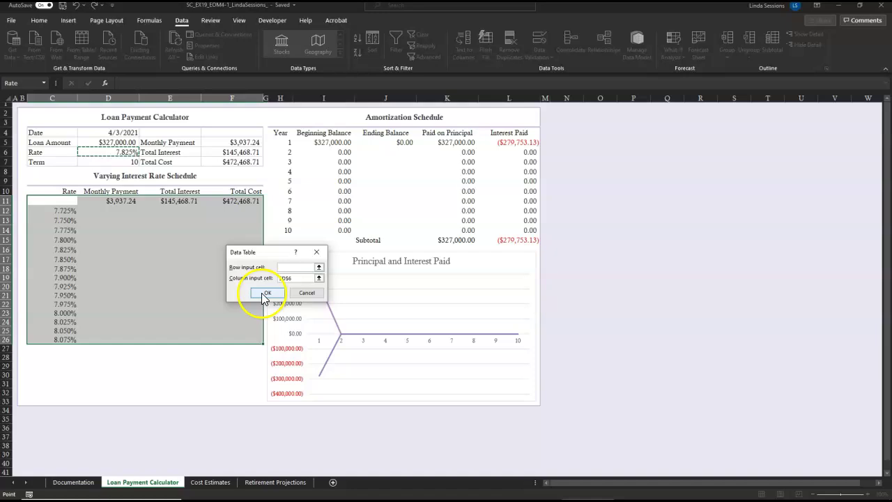
pyautogui.click(148, 373)
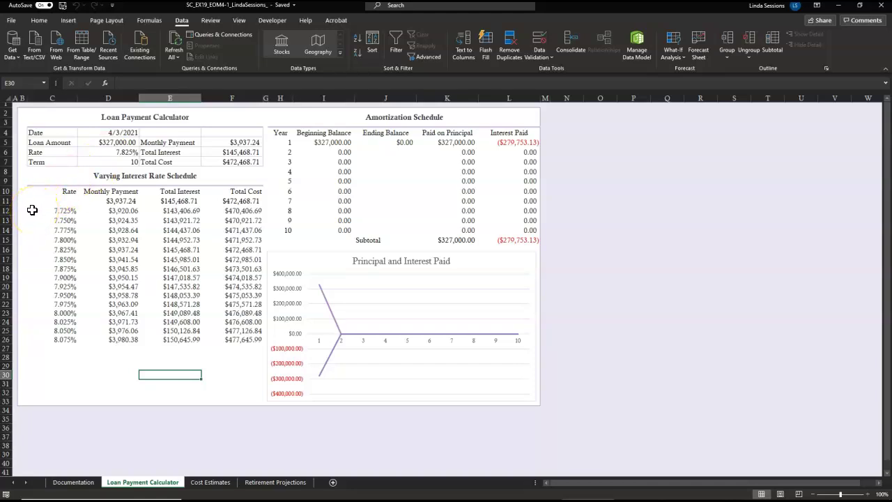
# - Add a highlight rule to the rates in C12:C26 that formats cells equal to =$D$6 with Green Fill with Dark Green Text
pyautogui.moveTo(32, 210); pyautogui.dragTo(36, 339)
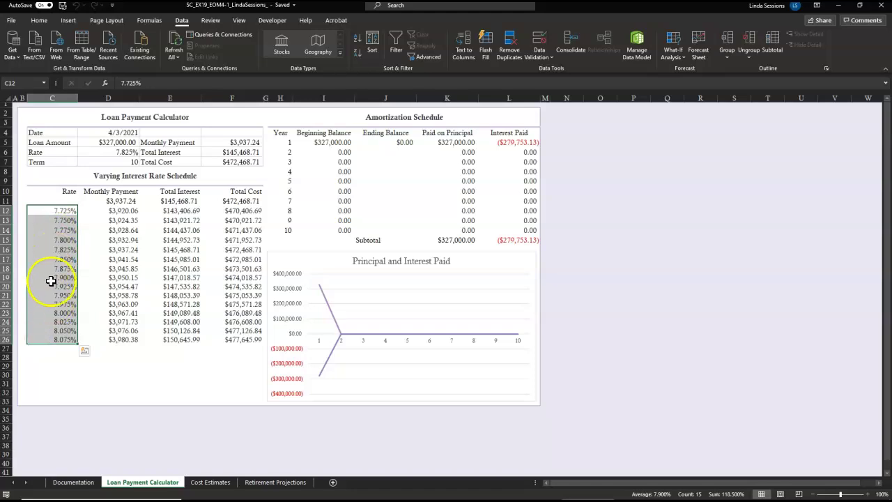
pyautogui.click(39, 20)
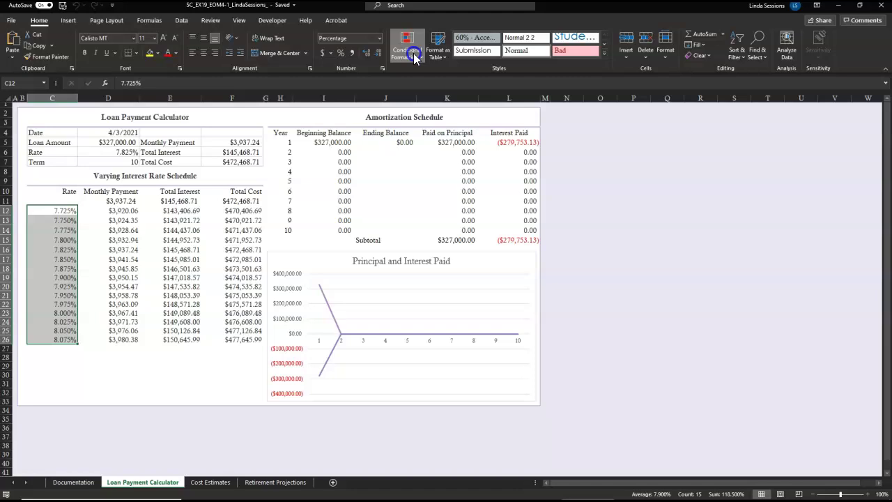
pyautogui.click(414, 53)
pyautogui.moveTo(435, 76)
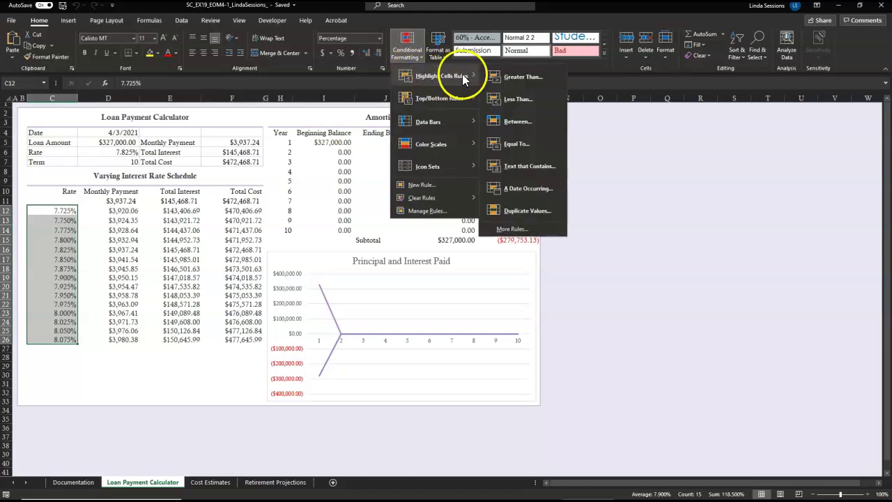
pyautogui.click(511, 145)
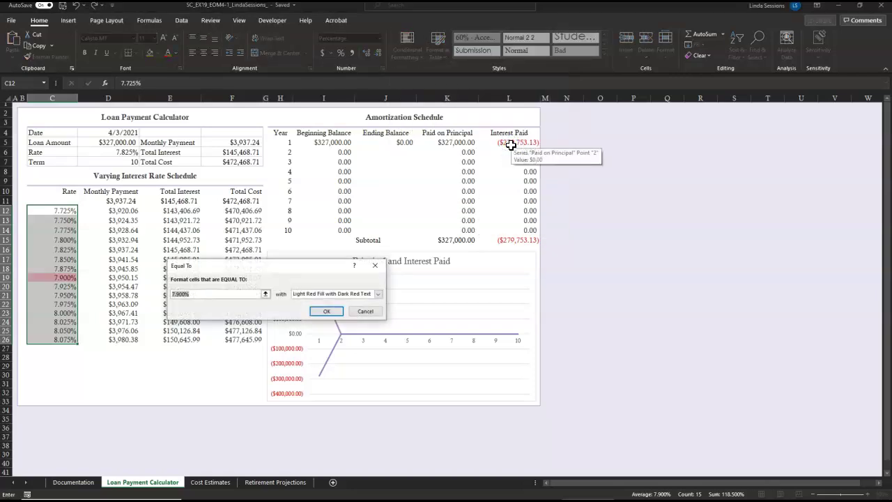
pyautogui.click(100, 151)
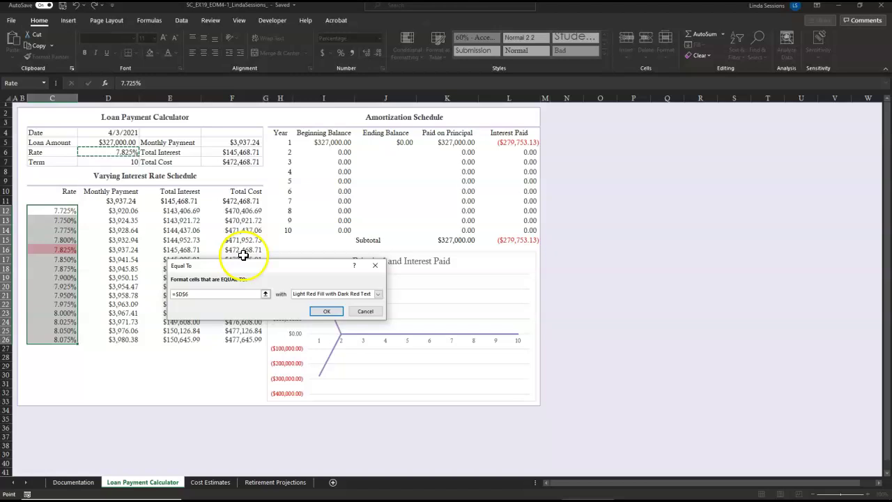
pyautogui.click(378, 293)
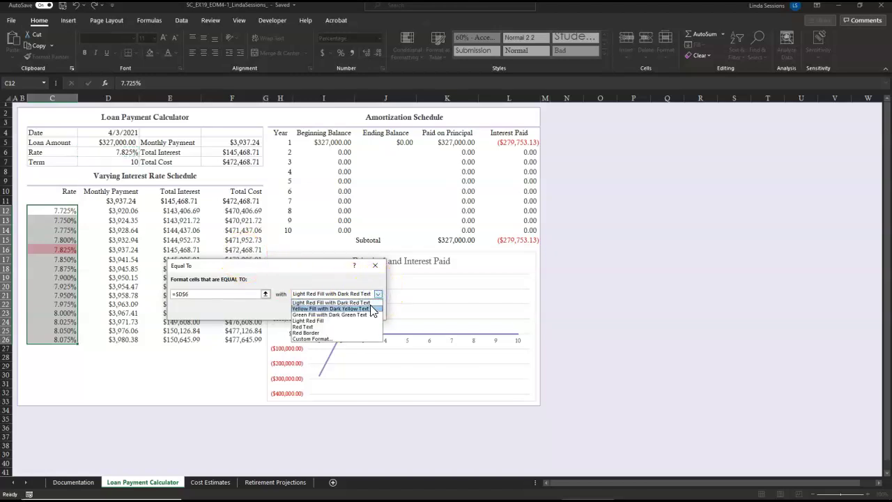
pyautogui.click(360, 315)
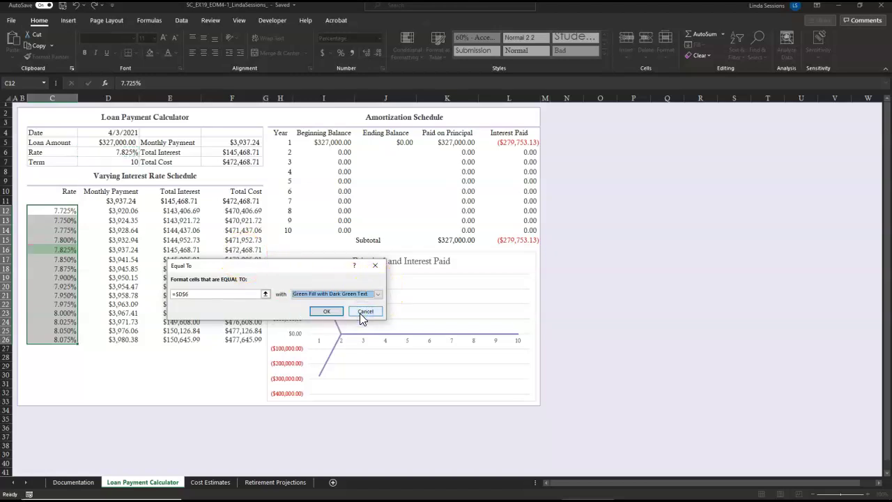
pyautogui.click(325, 311)
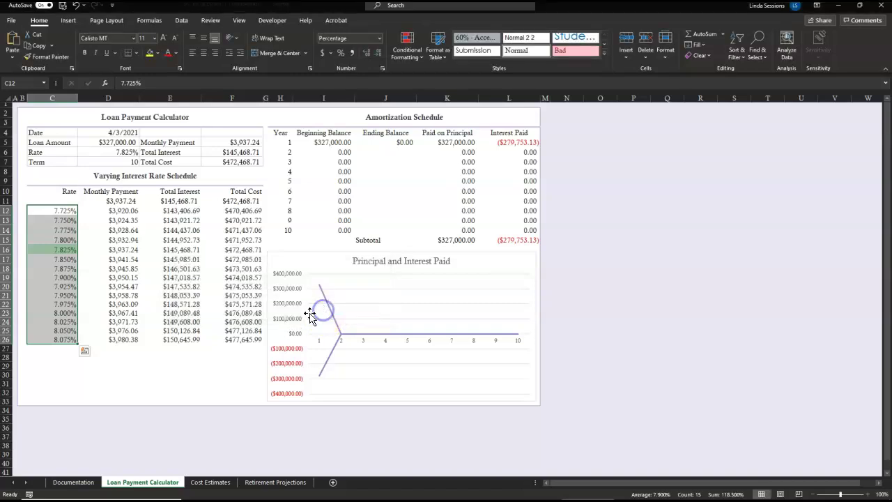
pyautogui.click(185, 382)
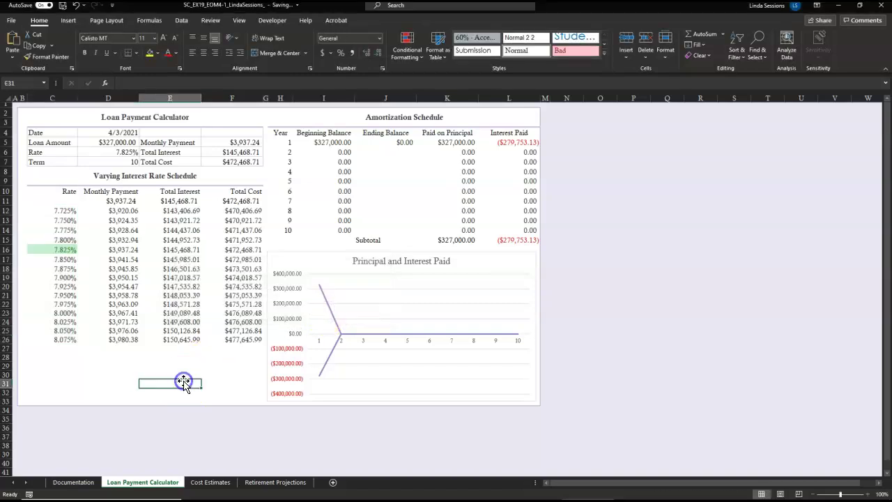
# - Insert a PV function as the value-if-true argument of the IF formula in Ending Balance cell J5
pyautogui.click(381, 143)
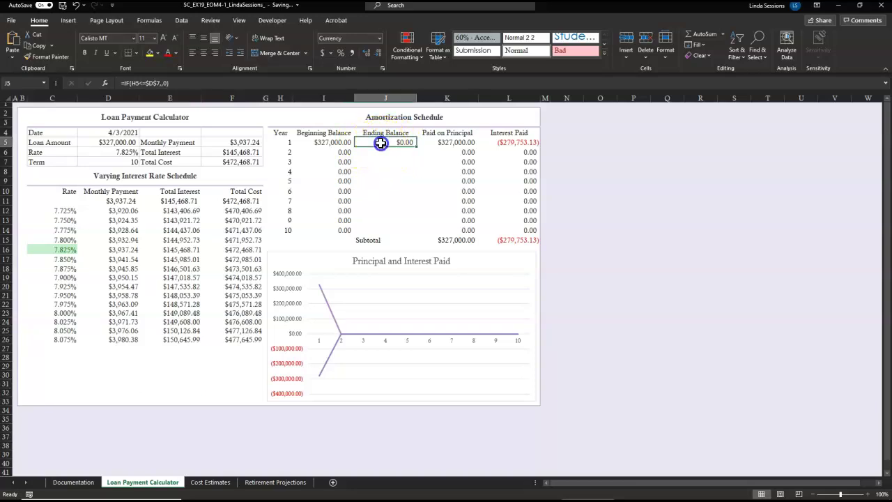
pyautogui.click(157, 82)
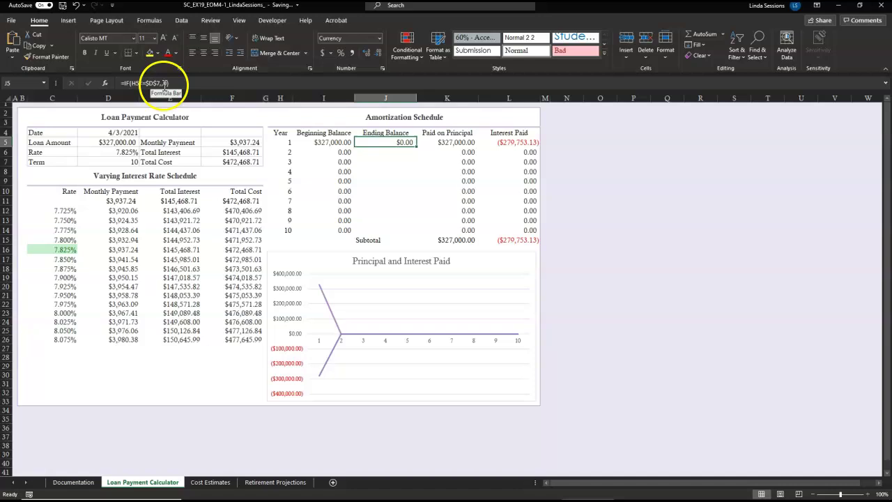
pyautogui.click(160, 83)
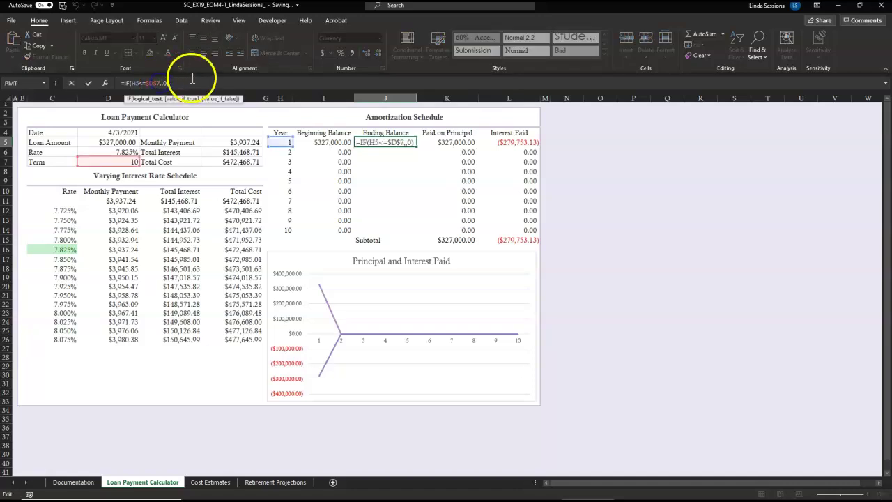
pyautogui.press('Right')
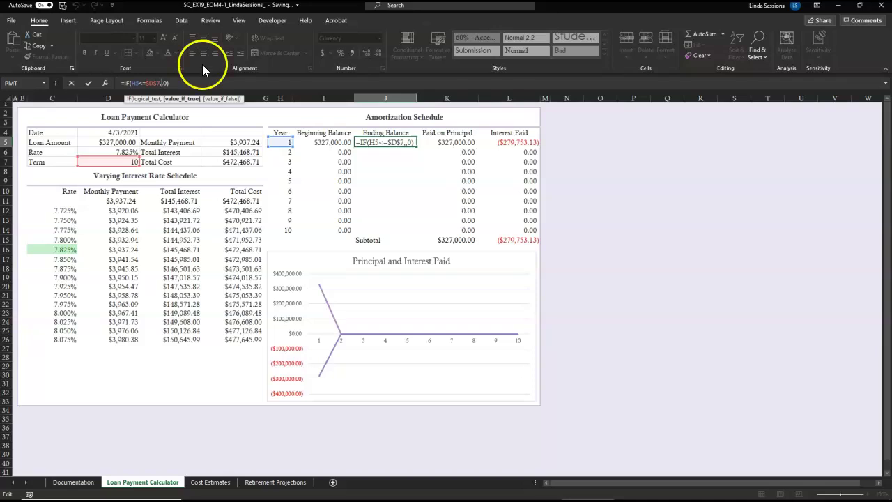
pyautogui.click(146, 21)
pyautogui.click(91, 51)
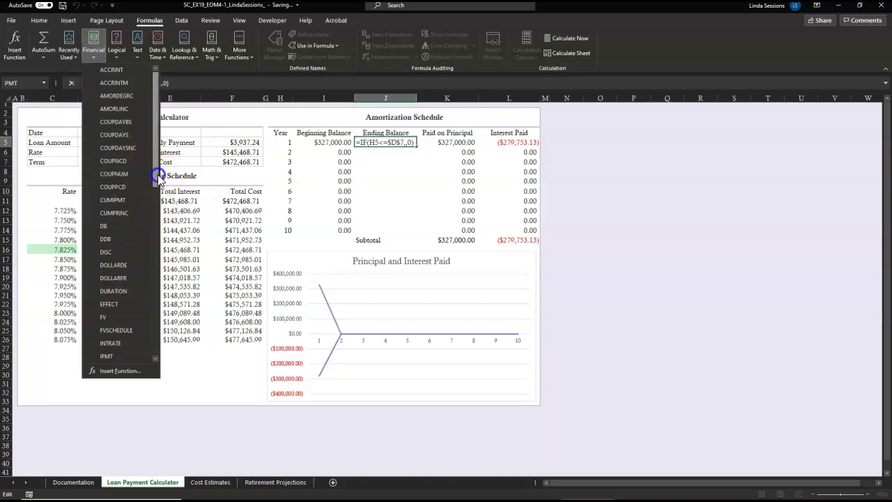
pyautogui.moveTo(158, 174); pyautogui.dragTo(153, 288)
pyautogui.click(104, 294)
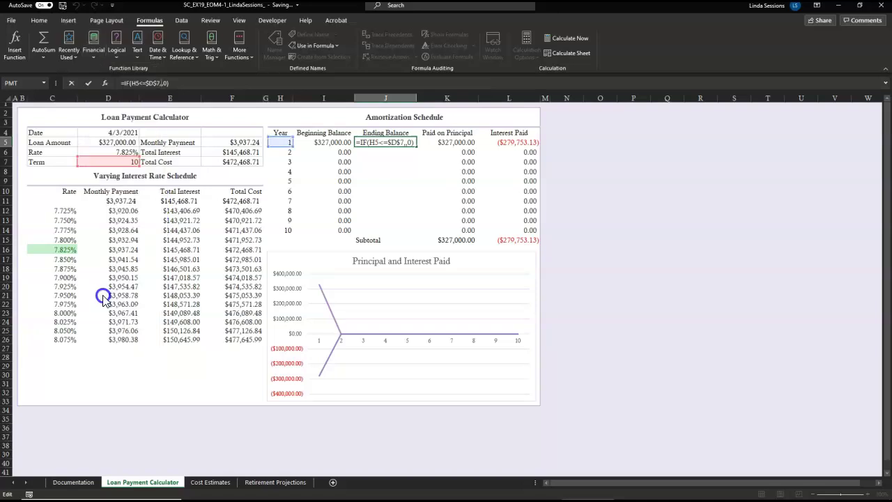
# - Set the PV function's Rate argument to Rate/12 and its Nper argument to Term-H5
pyautogui.click(220, 226)
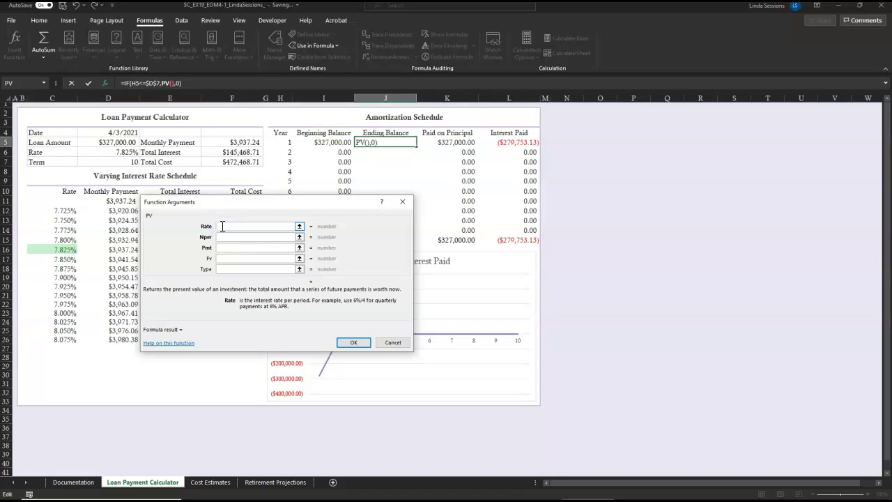
pyautogui.click(100, 153)
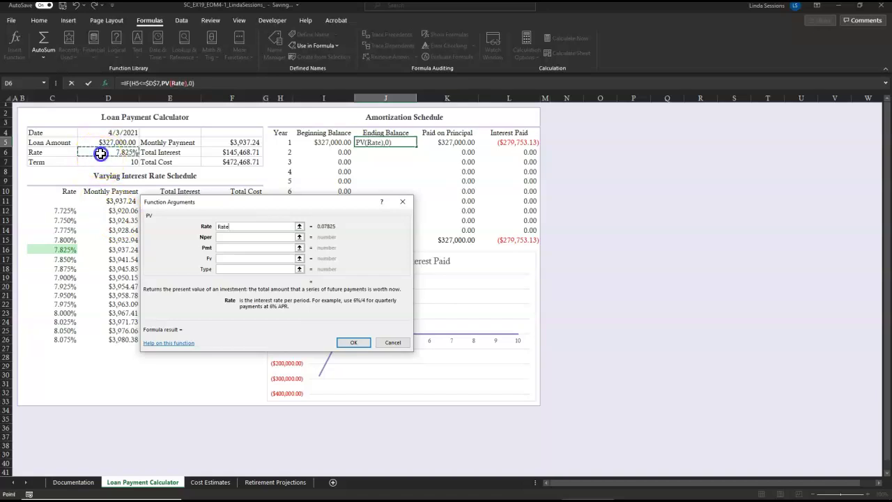
pyautogui.write('/12')
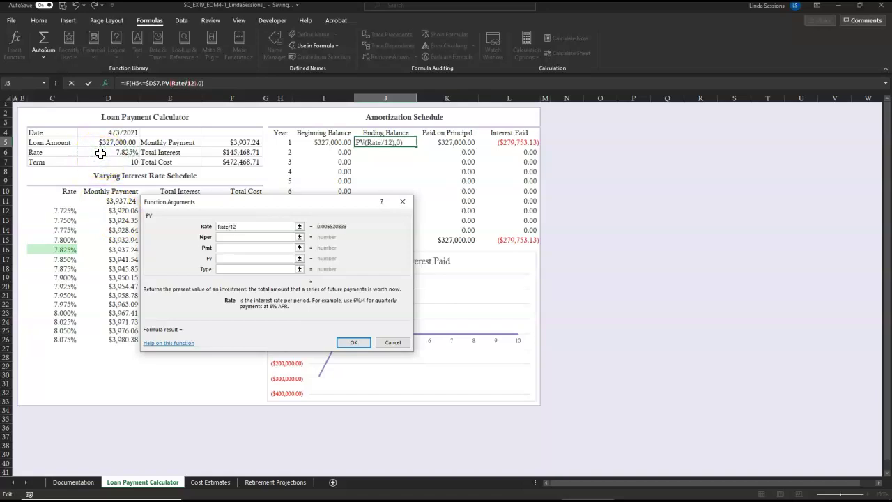
pyautogui.click(228, 238)
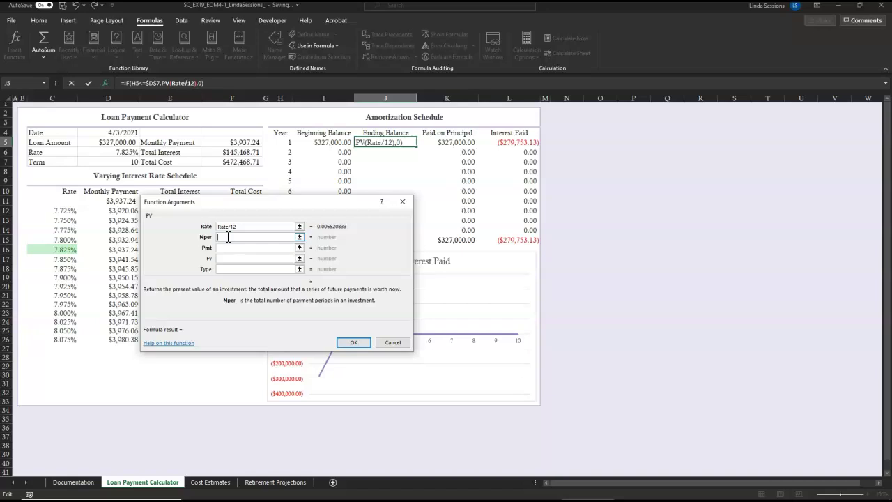
pyautogui.click(115, 162)
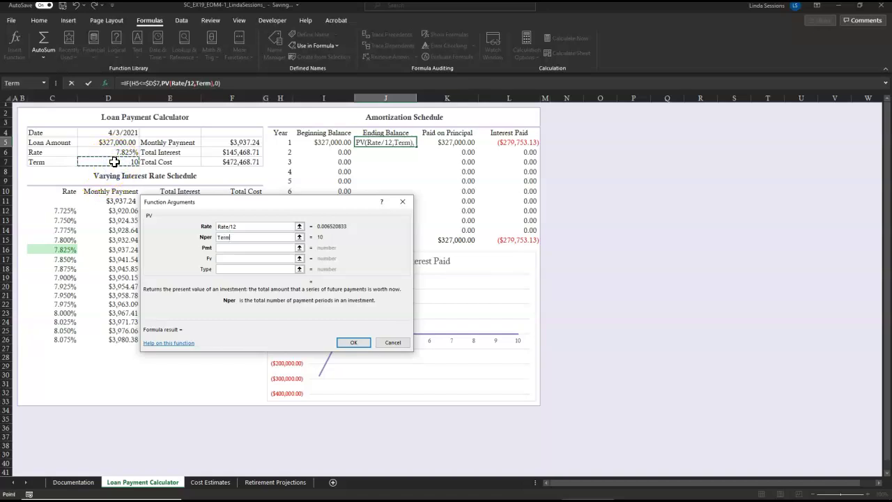
pyautogui.write('-')
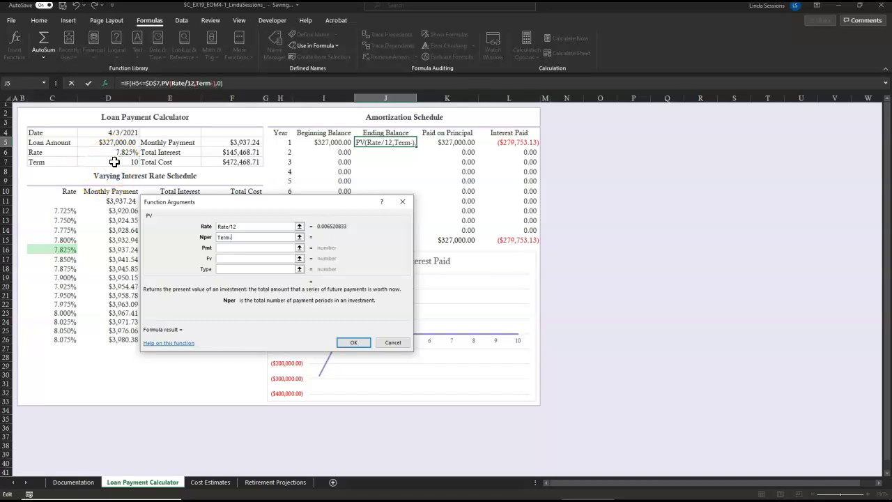
pyautogui.click(284, 142)
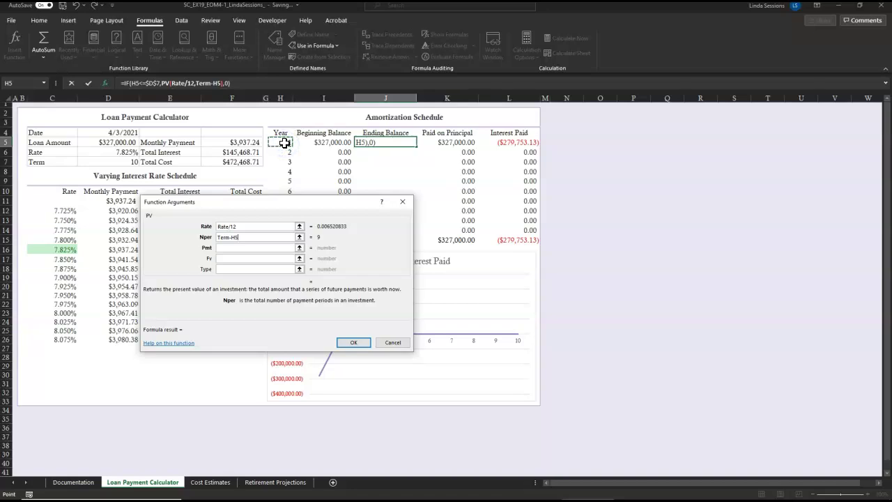
# - Set the PV function's Pmt argument to -Monthly_Payment and enter the completed formula in J5
pyautogui.click(225, 248)
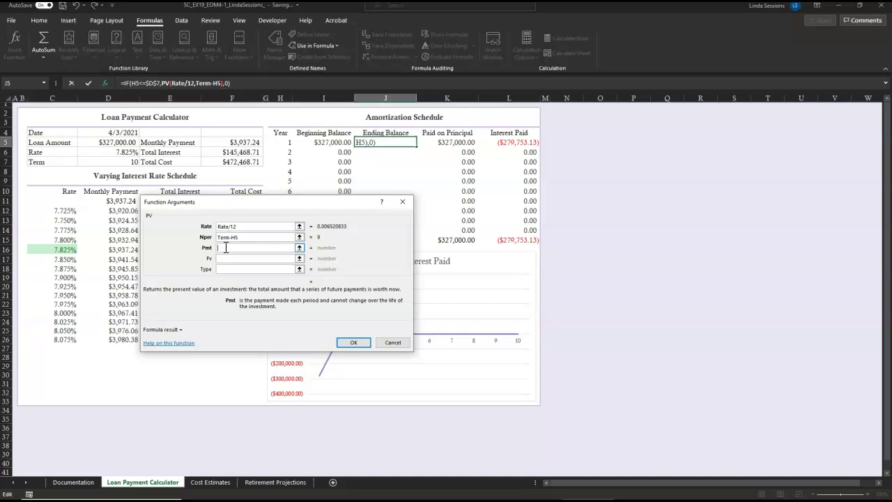
pyautogui.write('-')
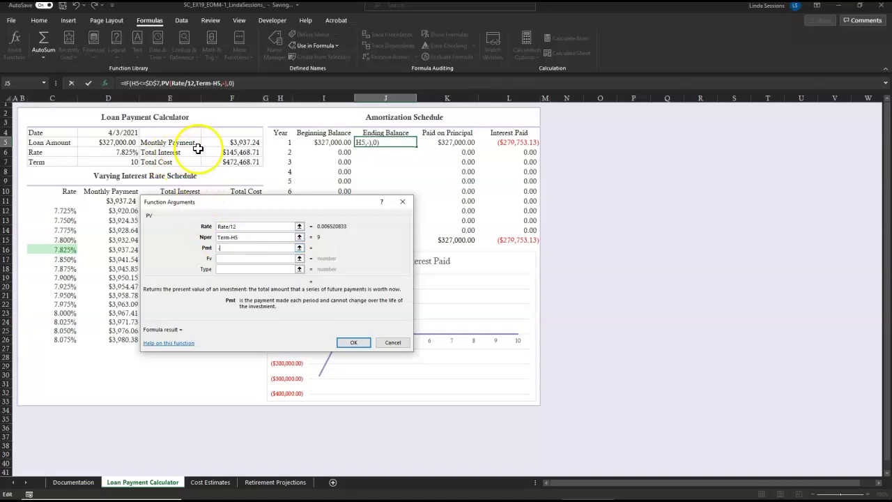
pyautogui.click(221, 141)
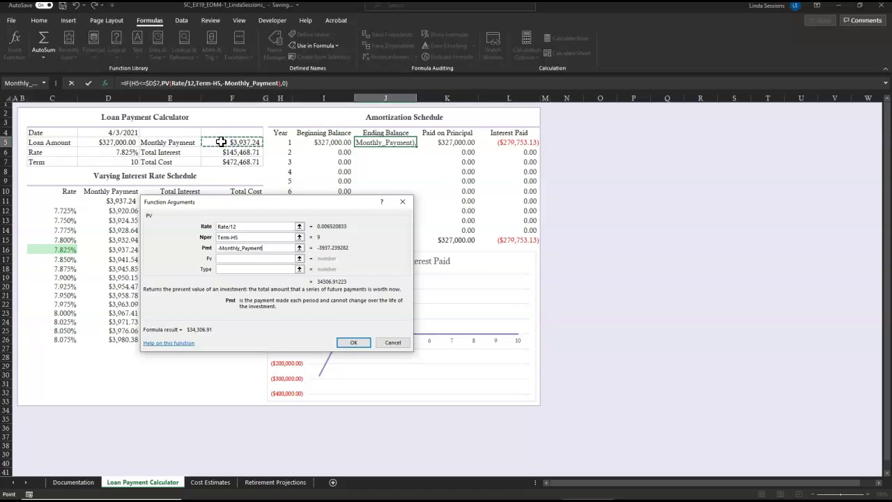
pyautogui.click(411, 246)
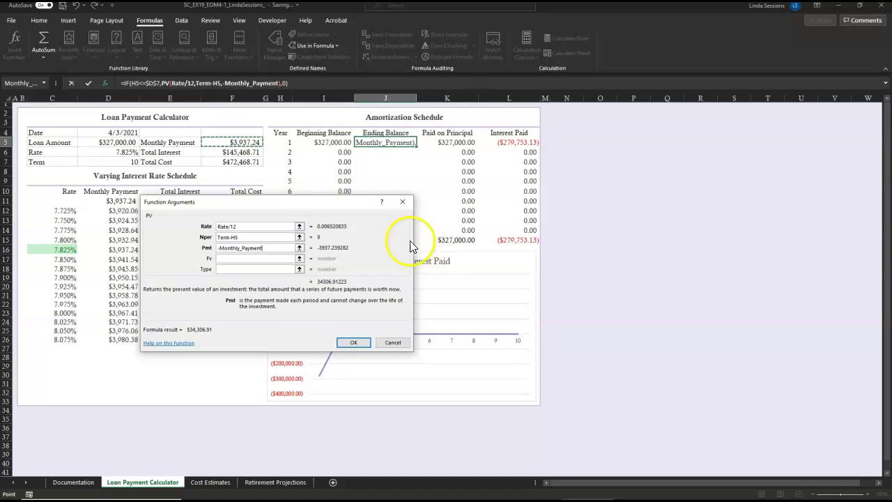
pyautogui.click(354, 342)
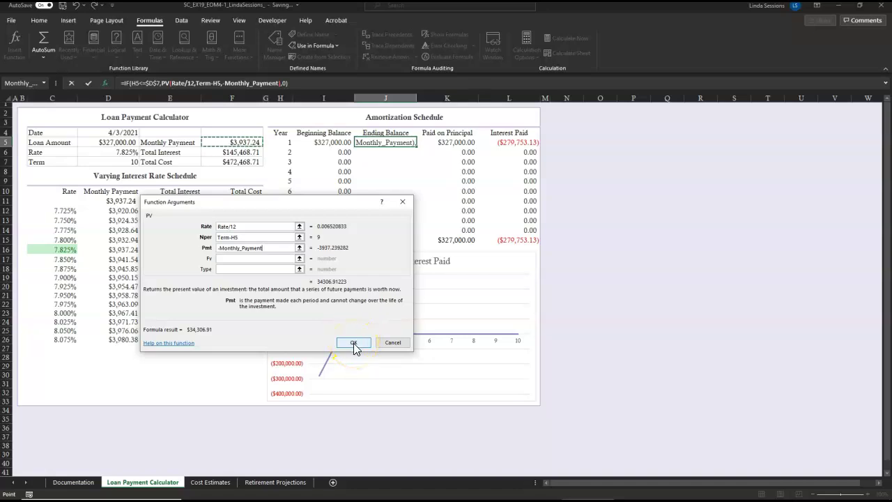
pyautogui.click(353, 343)
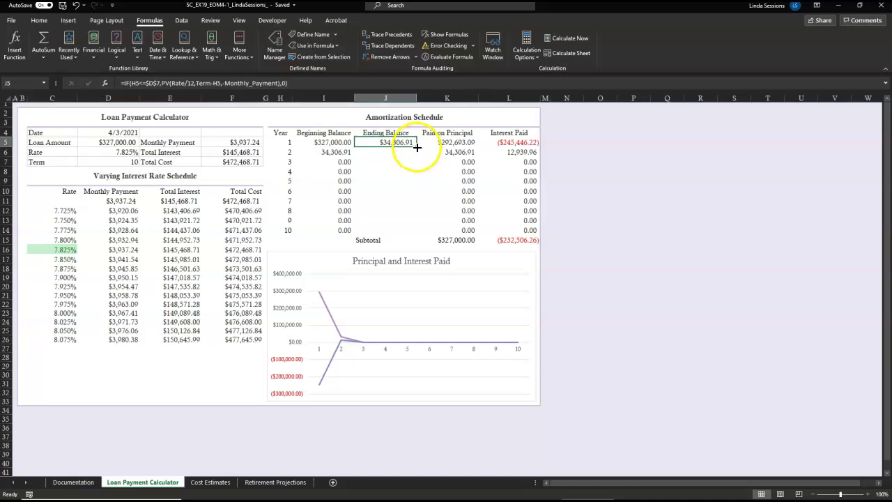
# - Fill the Ending Balance formula from J5 down through J14 in the Amortization Schedule
pyautogui.moveTo(417, 148); pyautogui.dragTo(414, 231)
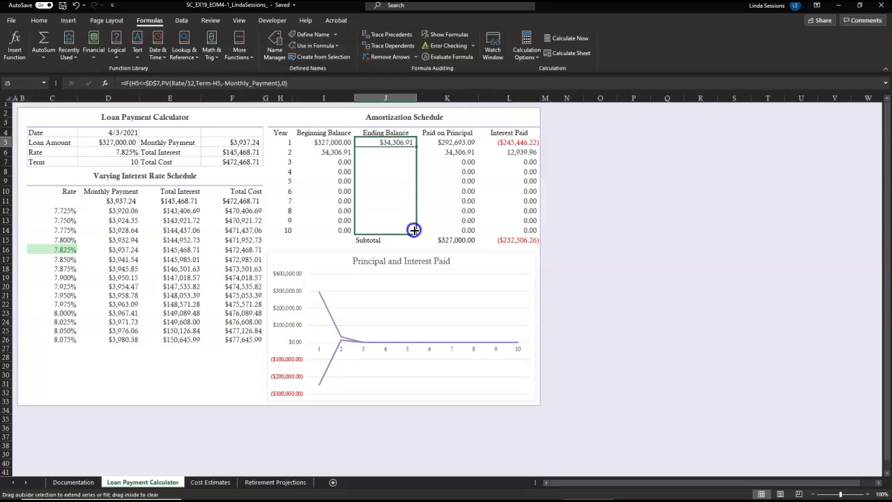
pyautogui.moveTo(414, 230); pyautogui.dragTo(414, 230)
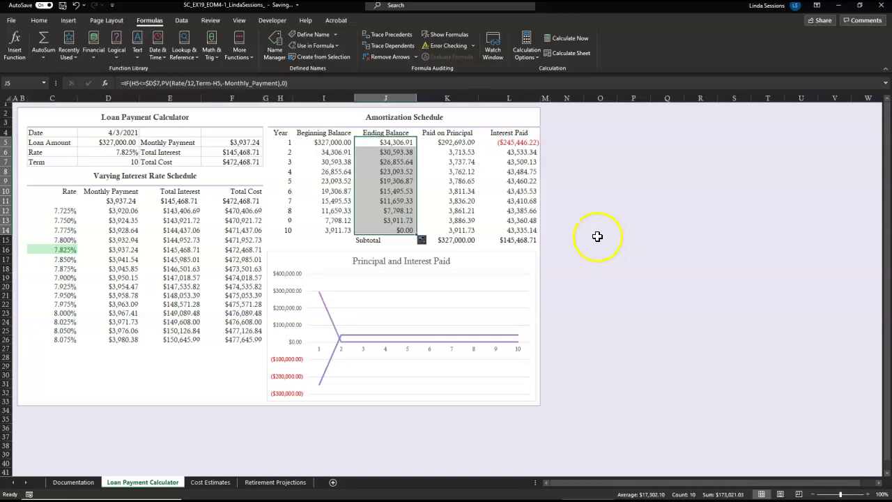
pyautogui.click(488, 283)
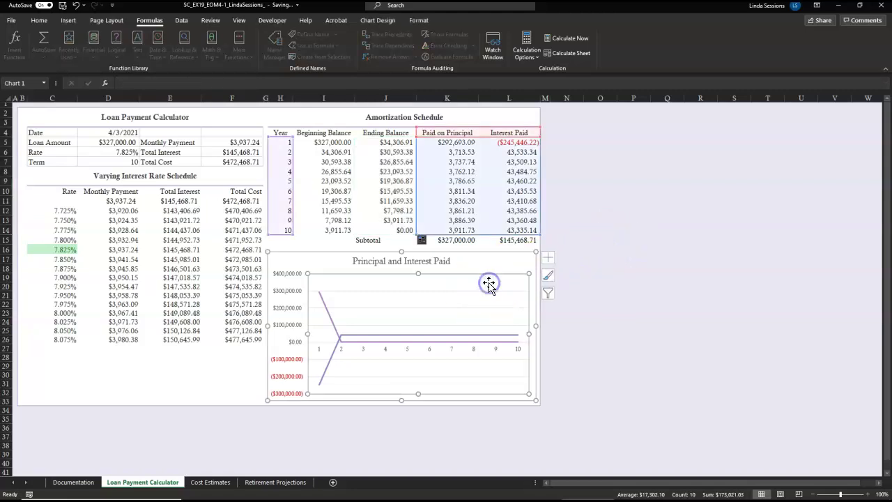
pyautogui.click(572, 249)
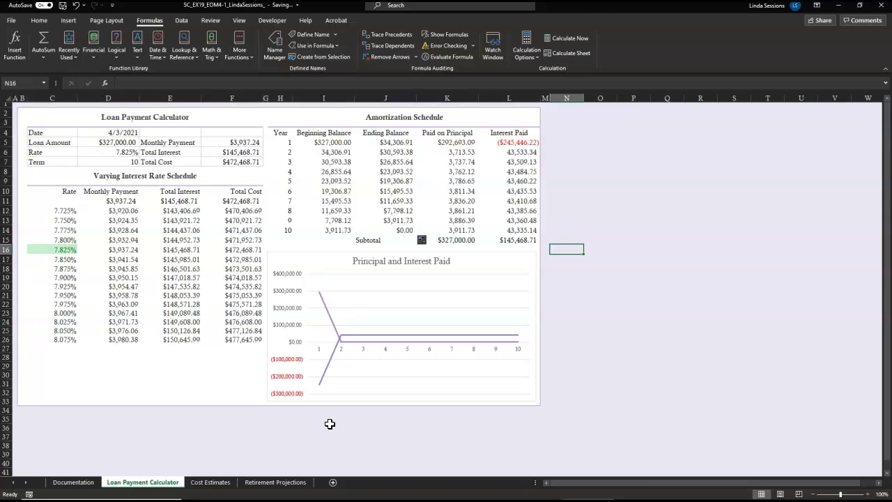
pyautogui.click(342, 412)
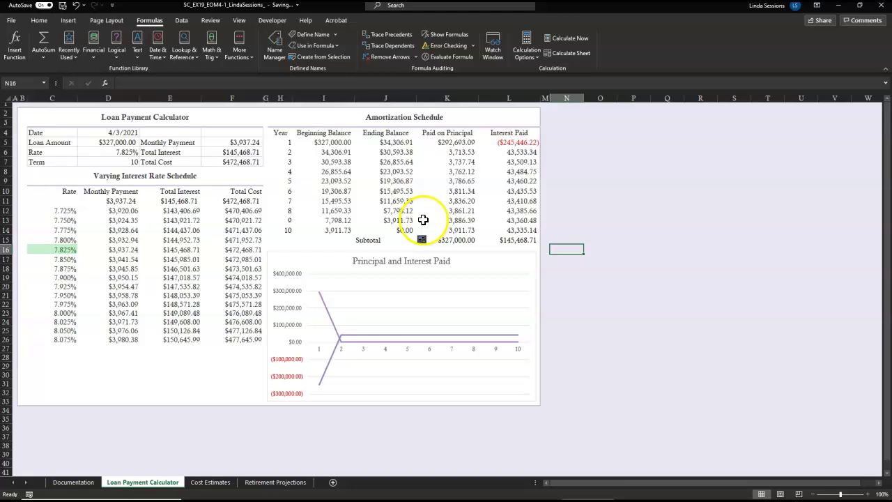
# - Change the PV function's Nper argument in Ending Balance cell J5 to (Term-H5)*12 and fill the corrected formula down through J14
pyautogui.click(389, 142)
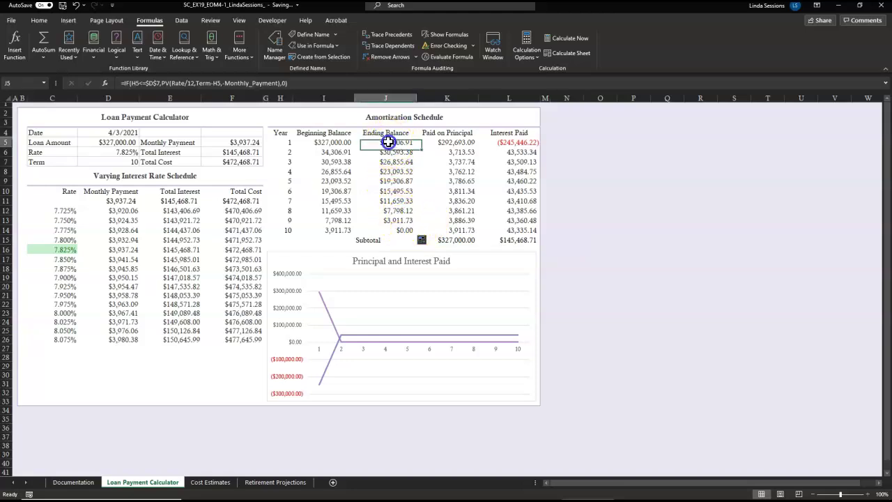
pyautogui.click(196, 83)
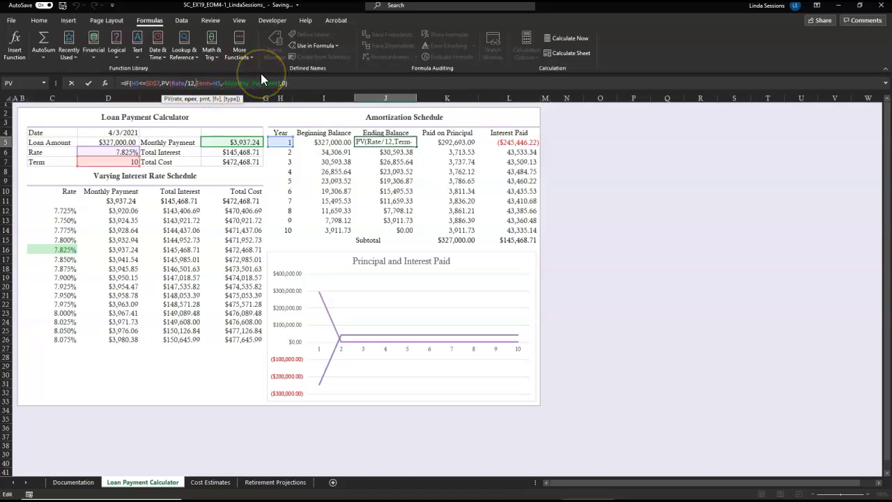
pyautogui.write('(')
pyautogui.press('Right')
pyautogui.press('Right')
pyautogui.press('Right')
pyautogui.press('Right')
pyautogui.press('Right')
pyautogui.press('Right')
pyautogui.press('Right')
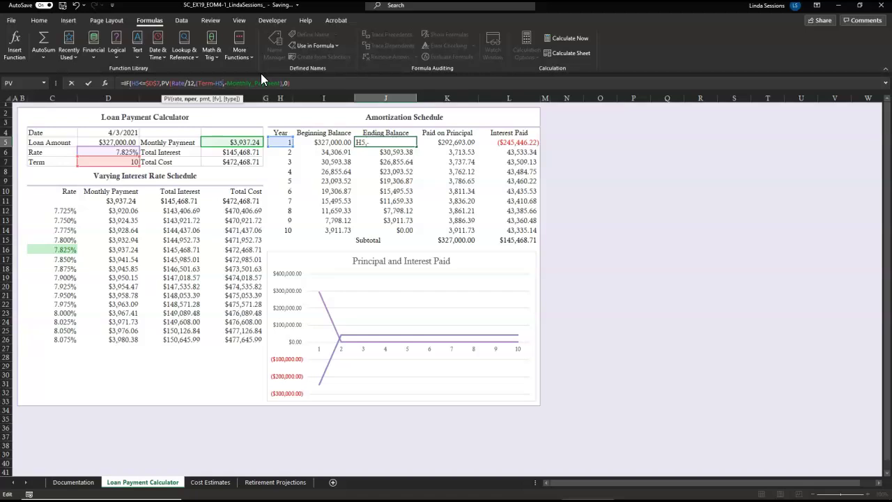
pyautogui.write(')*12')
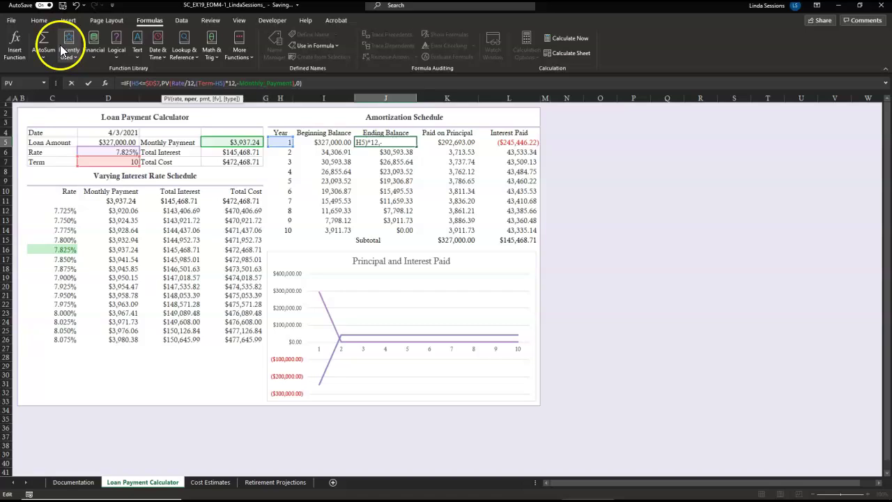
pyautogui.click(91, 82)
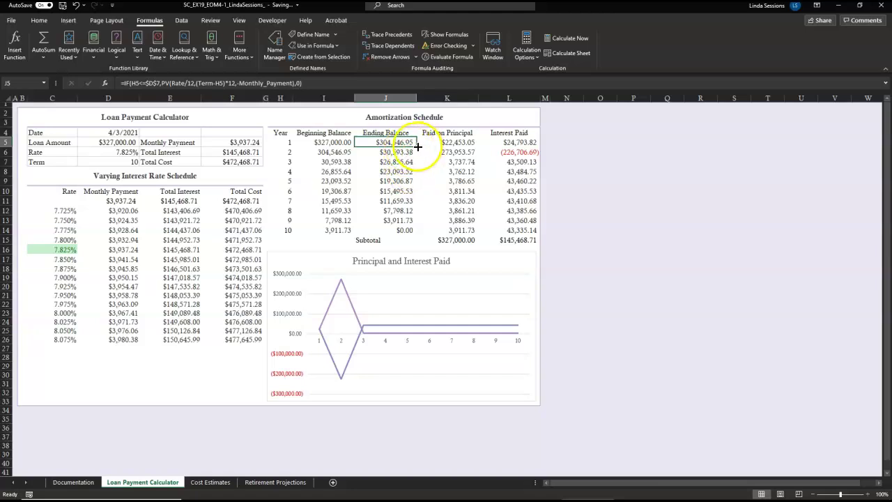
pyautogui.moveTo(417, 147); pyautogui.dragTo(413, 232)
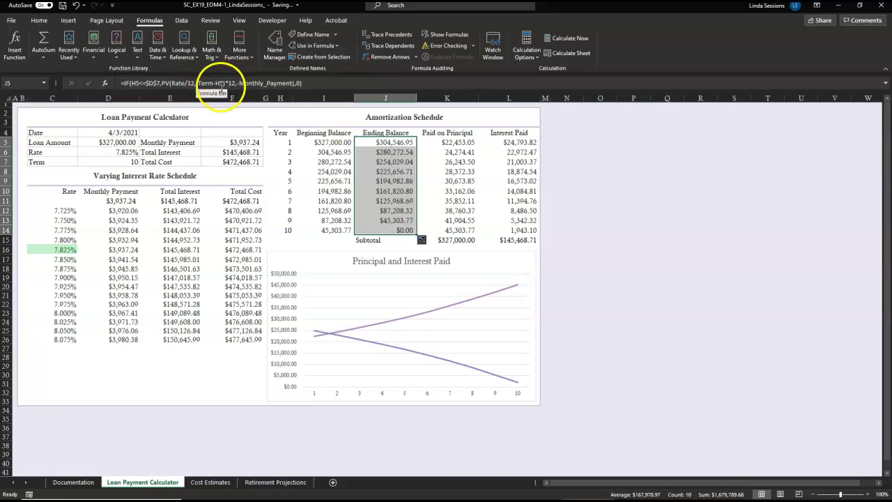
pyautogui.moveTo(417, 146); pyautogui.dragTo(419, 232)
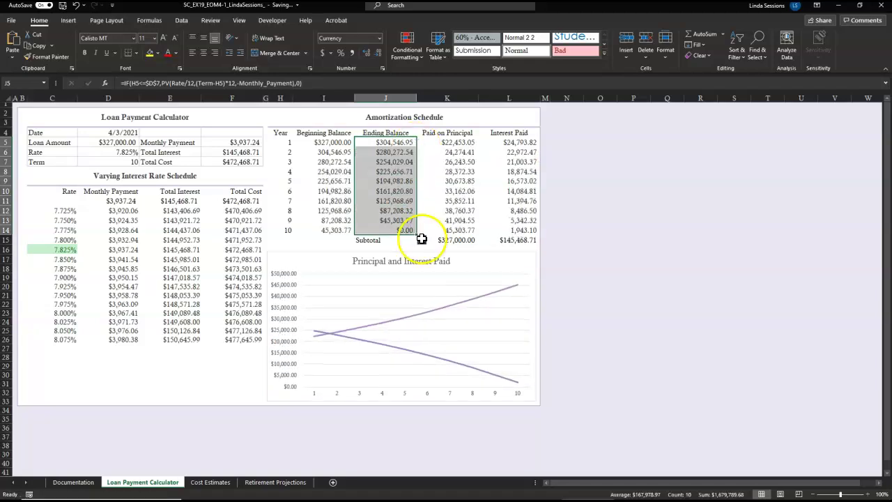
# - Give the Principal and Interest Paid chart an outline in the first accent theme color with a 1½ pt weight
pyautogui.click(332, 277)
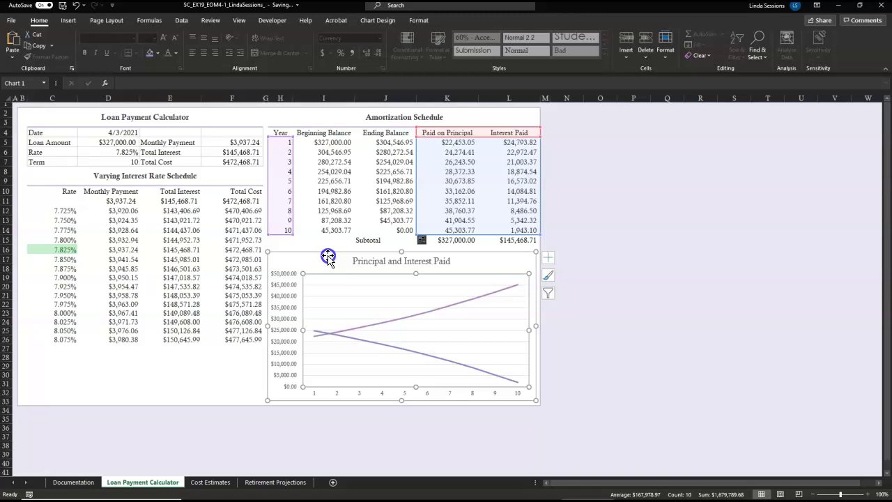
pyautogui.click(328, 256)
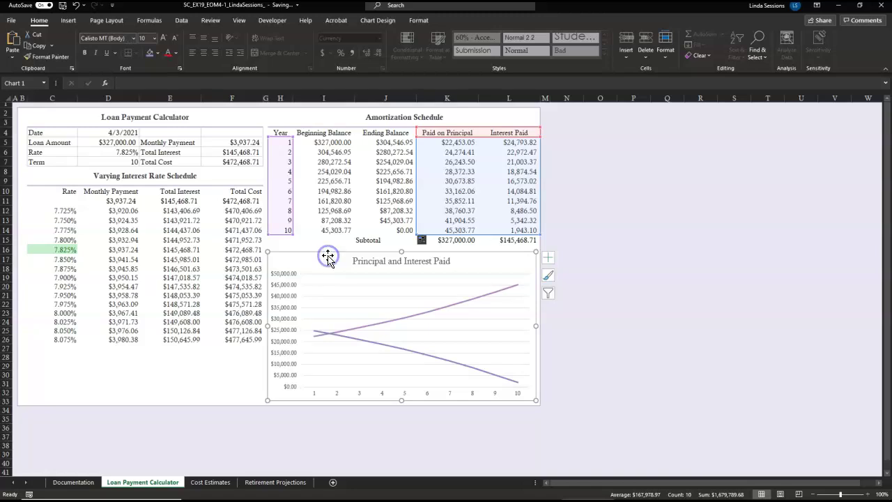
pyautogui.click(383, 22)
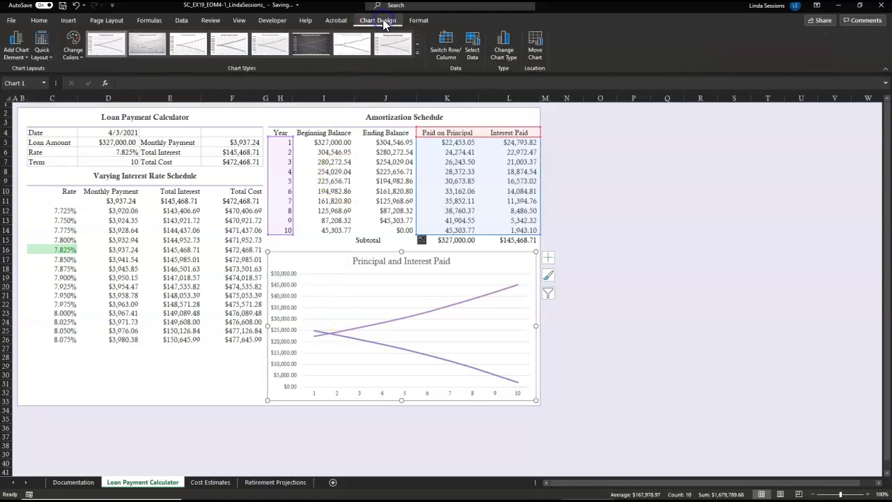
pyautogui.click(419, 20)
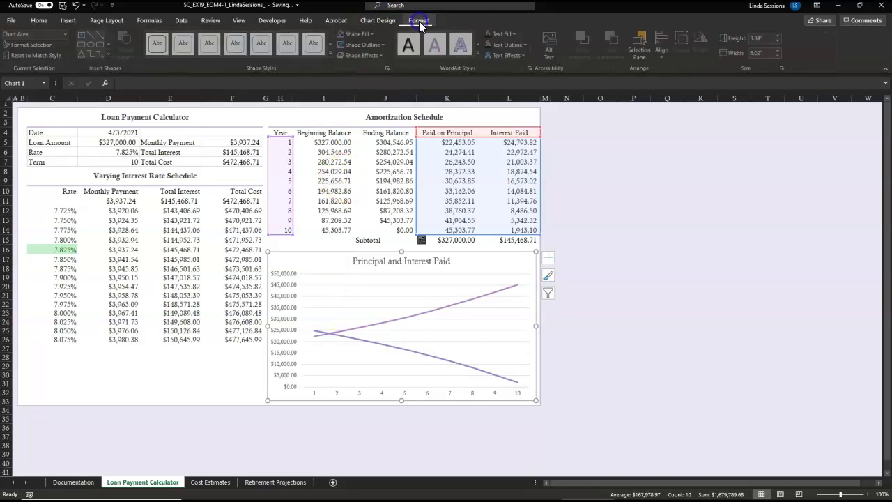
pyautogui.click(385, 45)
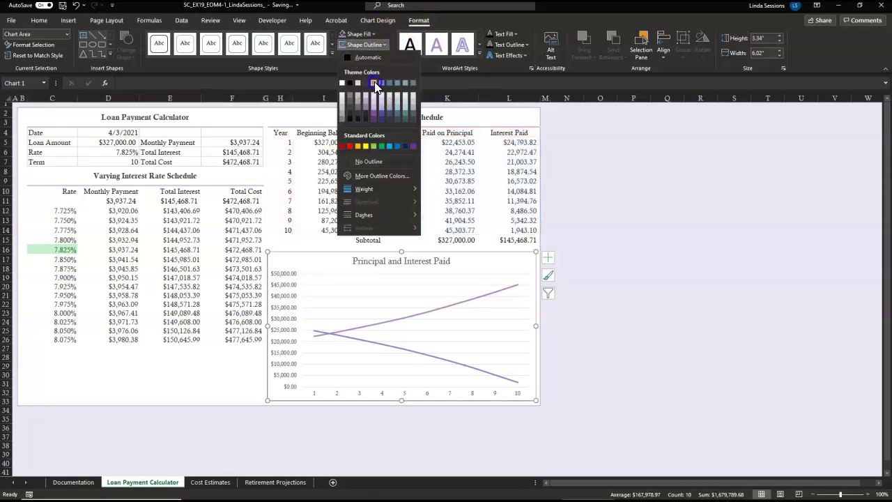
pyautogui.click(375, 84)
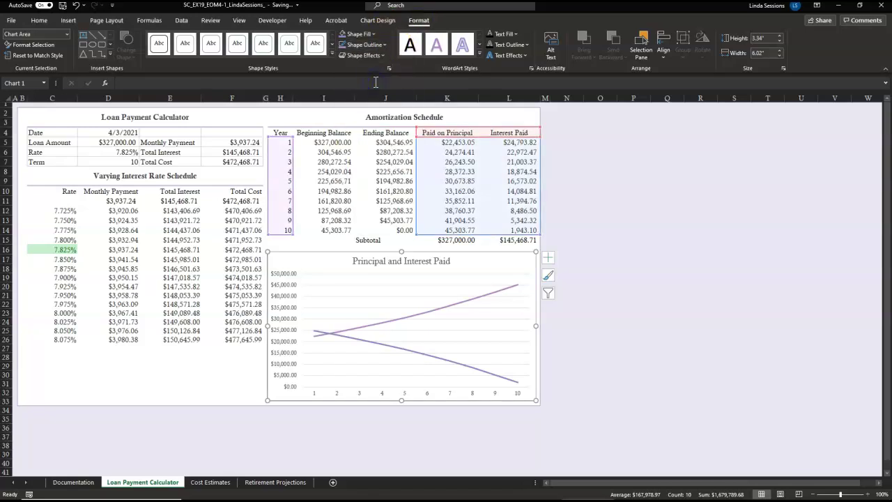
pyautogui.click(386, 45)
pyautogui.moveTo(369, 190)
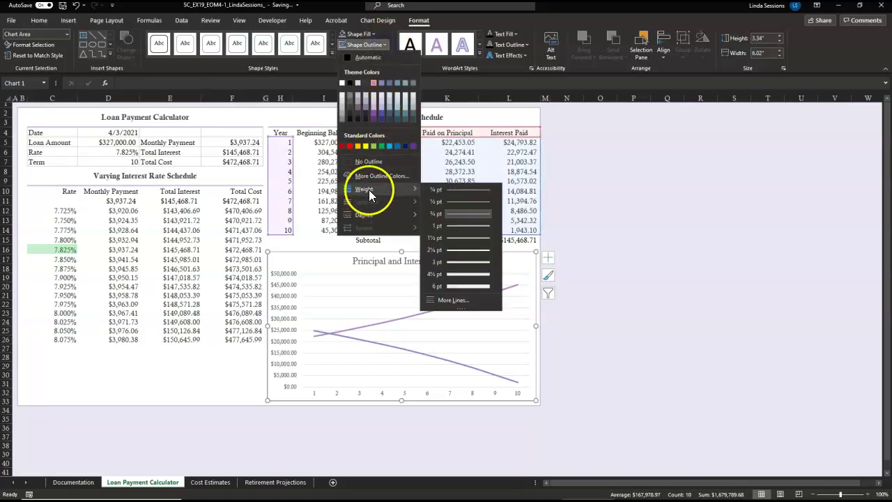
pyautogui.click(439, 239)
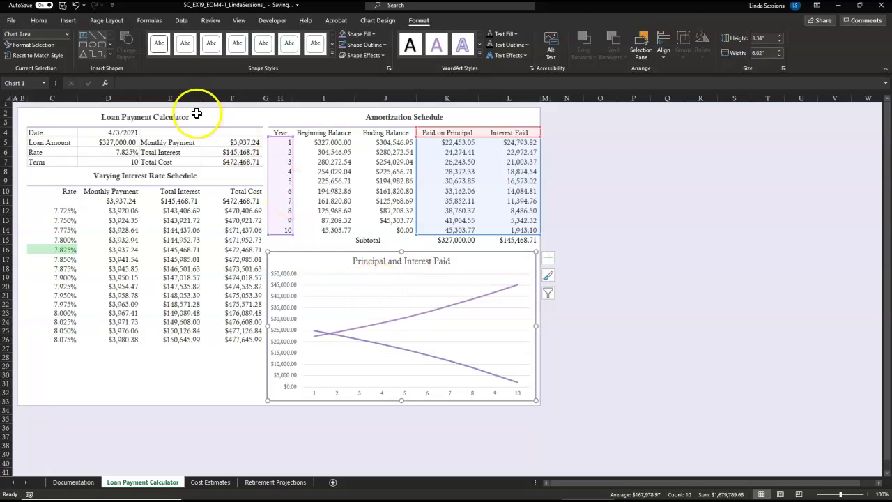
# - Add a data table with legend keys to the Principal and Interest Paid chart
pyautogui.click(378, 21)
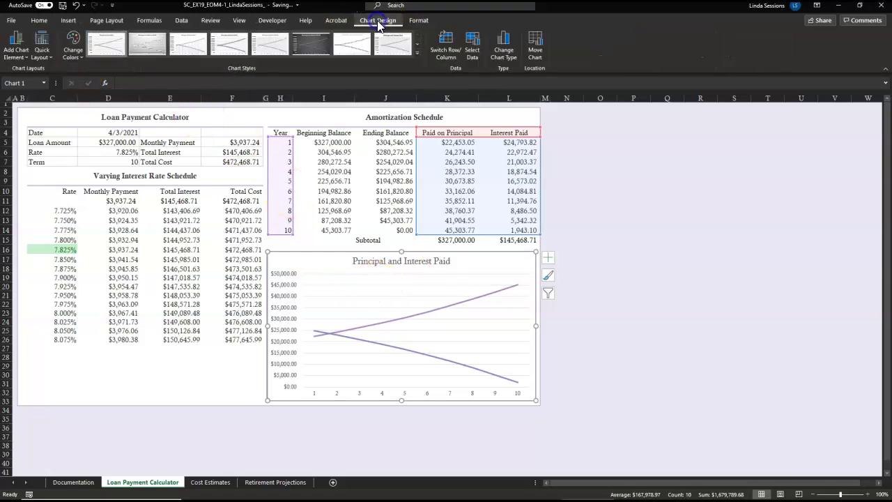
pyautogui.click(14, 60)
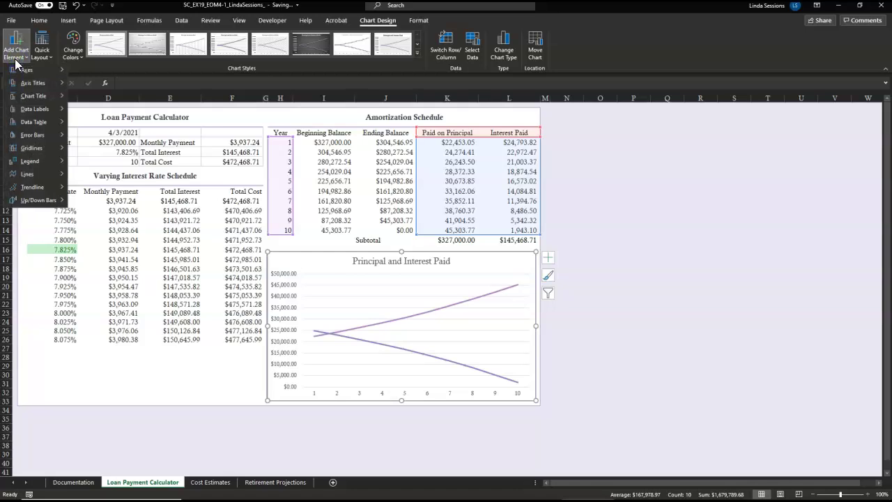
pyautogui.moveTo(23, 123)
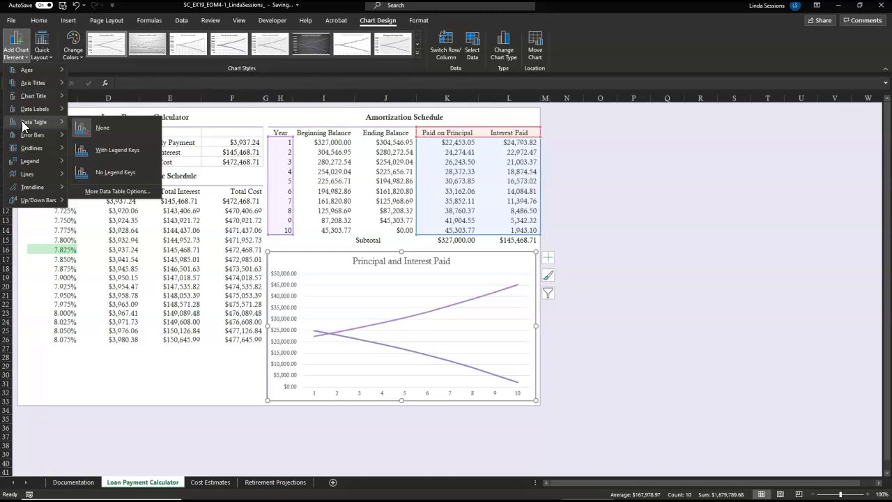
pyautogui.click(100, 151)
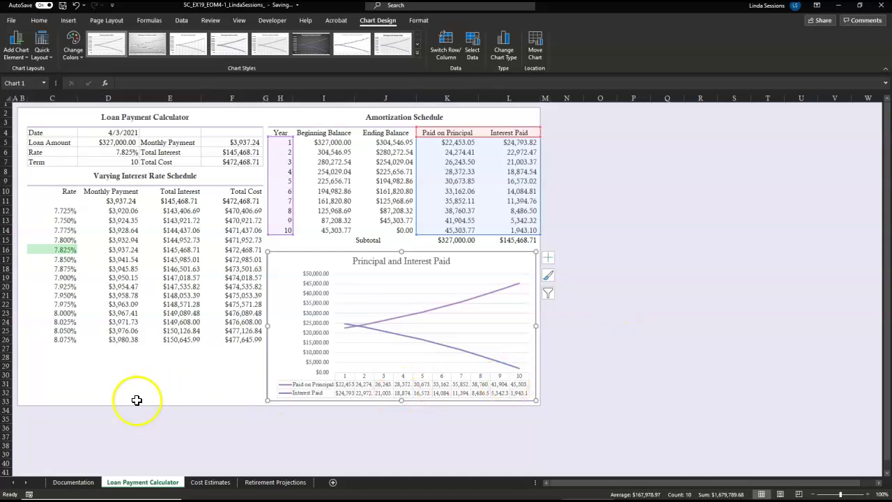
# - Delete the empty Cost Estimates worksheet from the workbook
pyautogui.rightClick(209, 489)
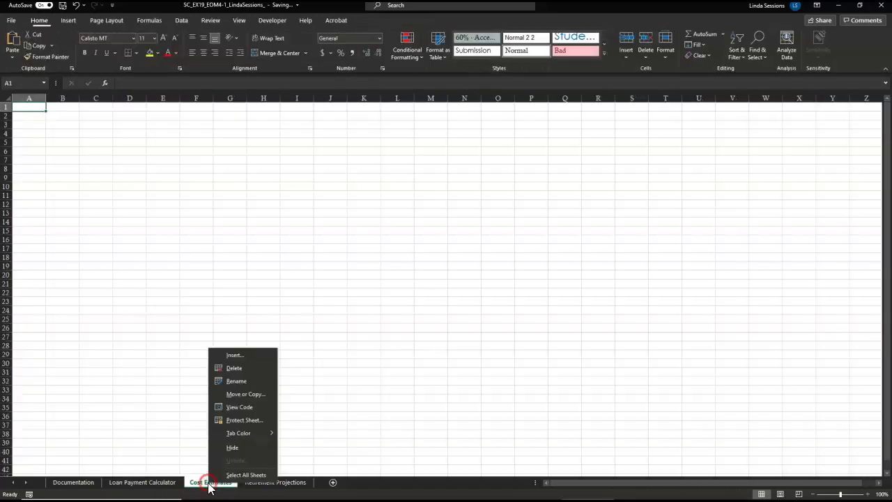
pyautogui.click(237, 368)
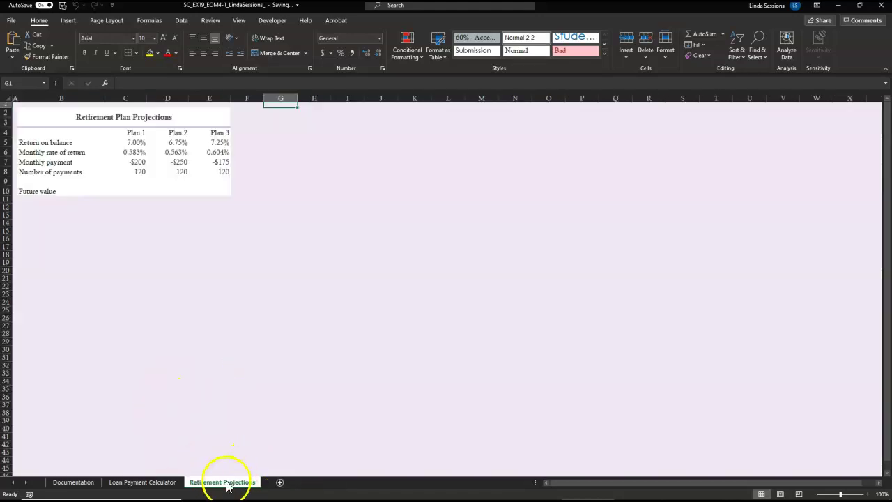
# - Insert an FV function in Future value cell C10 of Retirement Projections with Rate C6, Nper C8 and Pmt C7
pyautogui.click(134, 192)
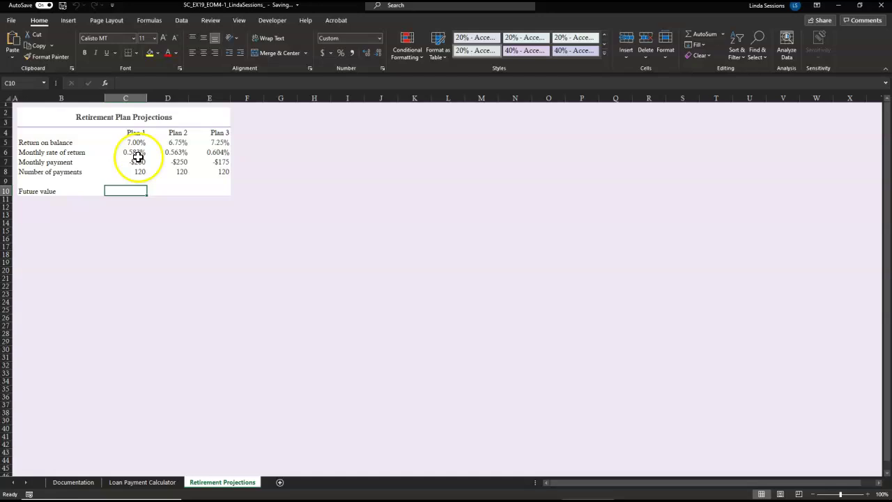
pyautogui.click(152, 23)
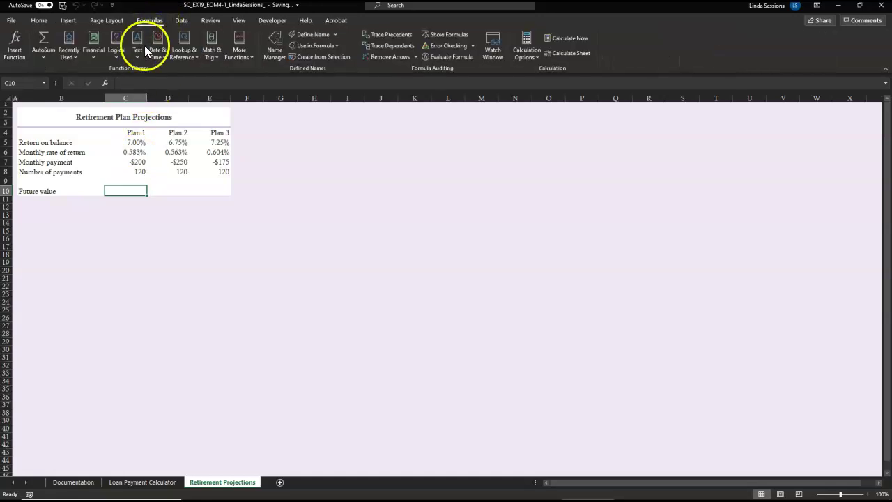
pyautogui.click(94, 58)
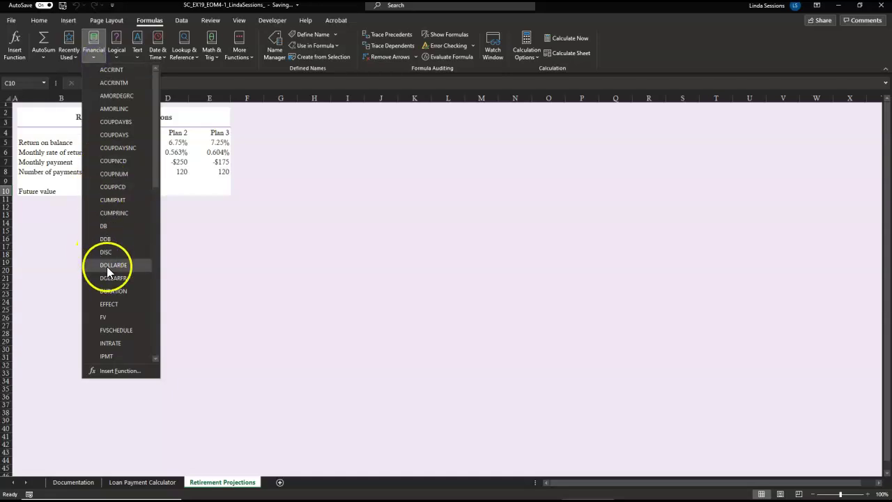
pyautogui.click(106, 318)
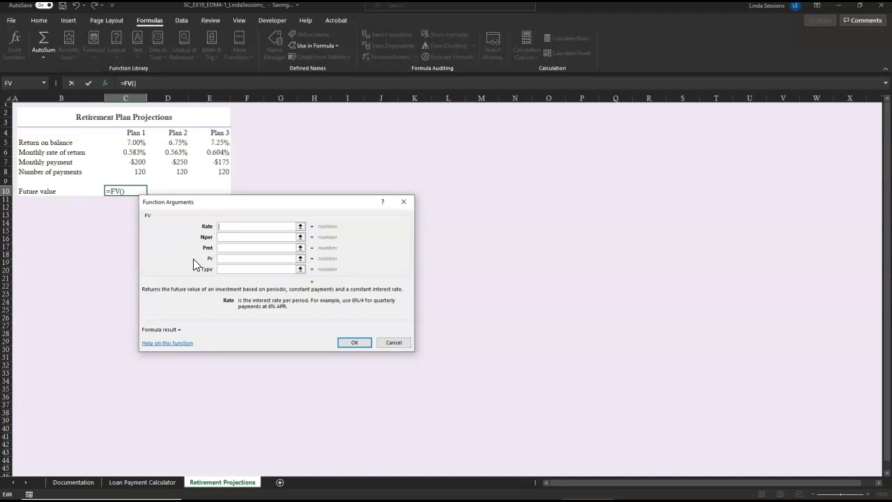
pyautogui.click(138, 153)
pyautogui.click(224, 238)
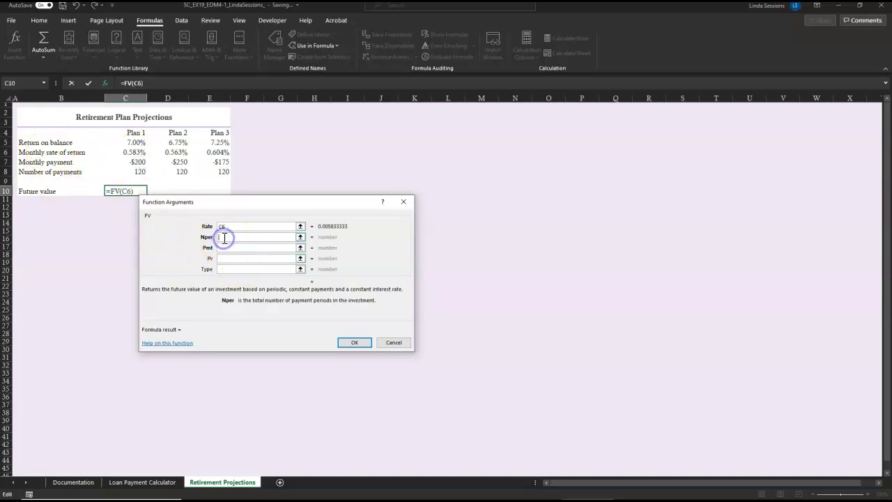
pyautogui.click(126, 171)
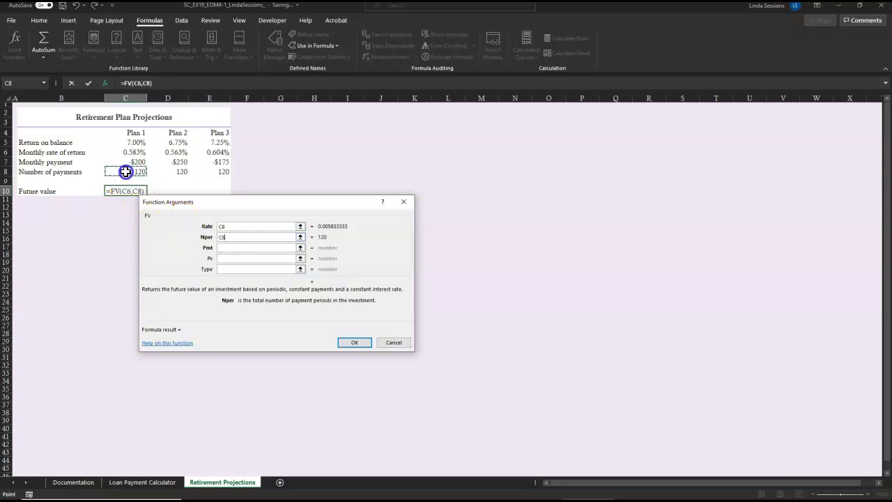
pyautogui.click(224, 248)
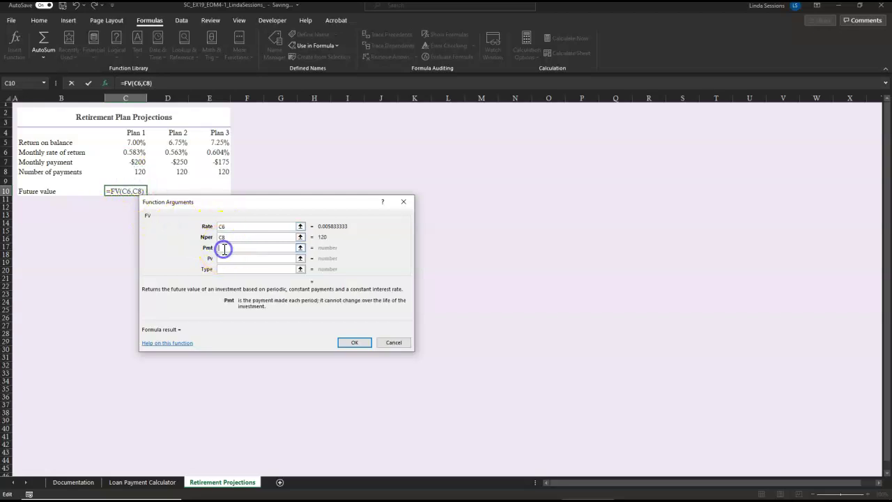
pyautogui.click(136, 163)
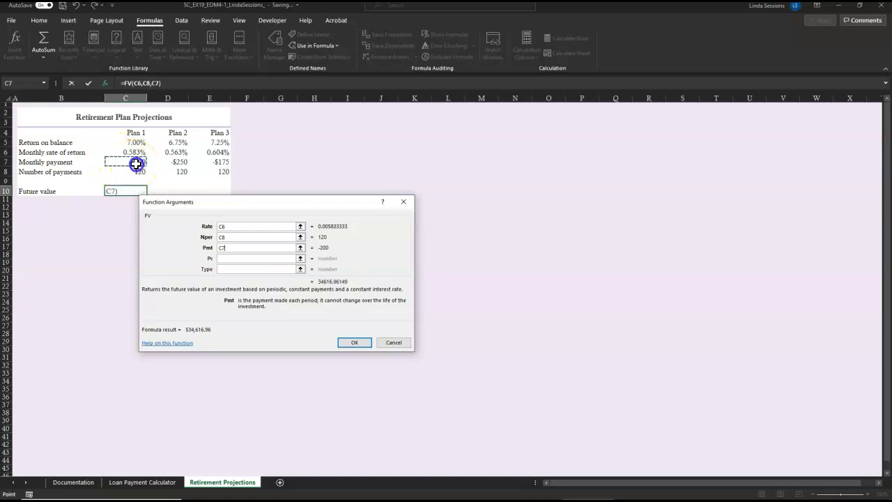
pyautogui.click(359, 342)
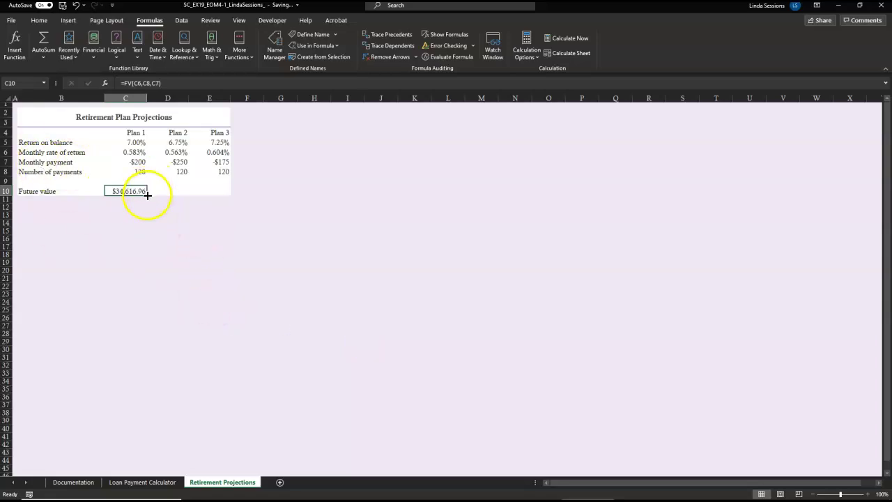
# - Fill the Future value formula from C10 across through E10 and close the workbook
pyautogui.moveTo(147, 194); pyautogui.dragTo(215, 196)
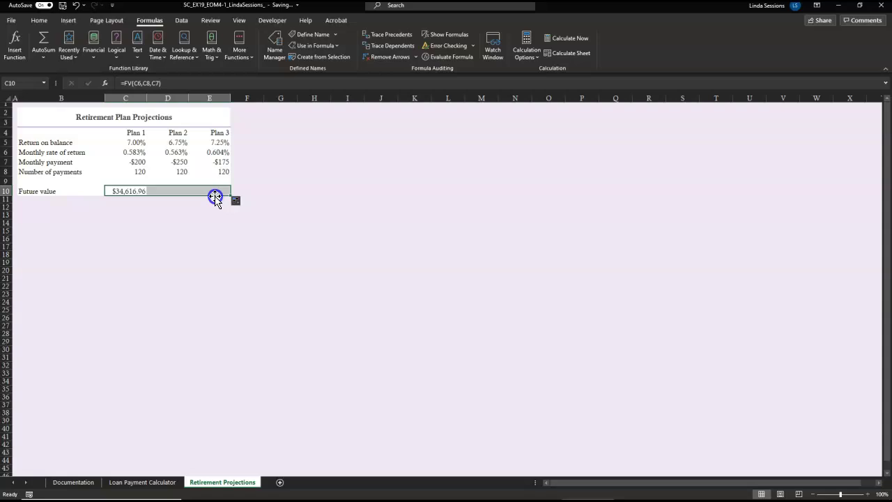
pyautogui.click(327, 249)
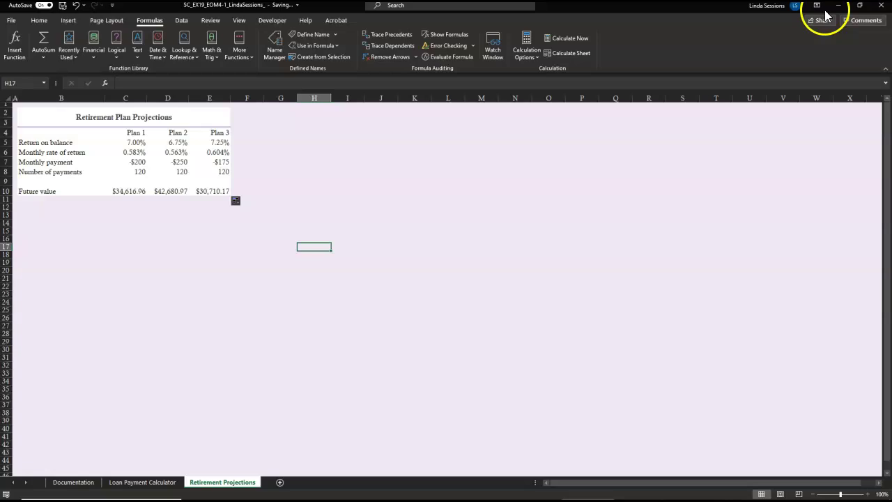
pyautogui.click(880, 8)
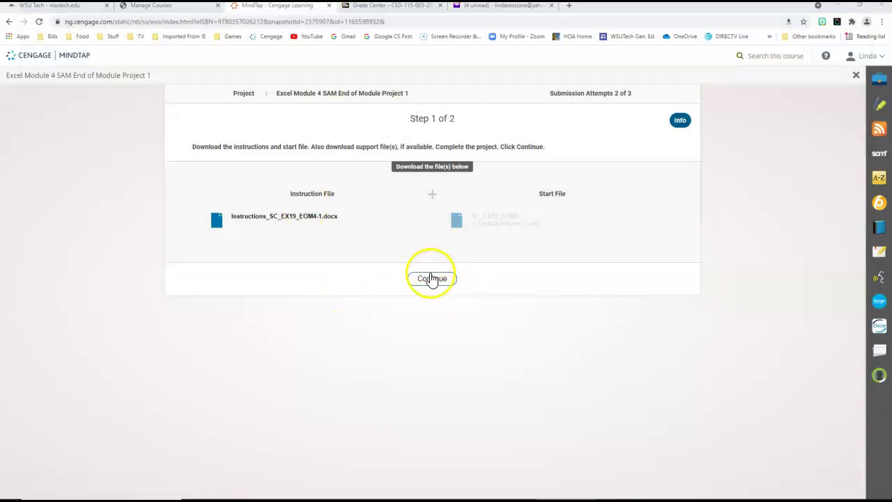
# - Continue to the project's submission step in MindTap and review the Graded Summary Report
pyautogui.click(433, 279)
pyautogui.click(319, 274)
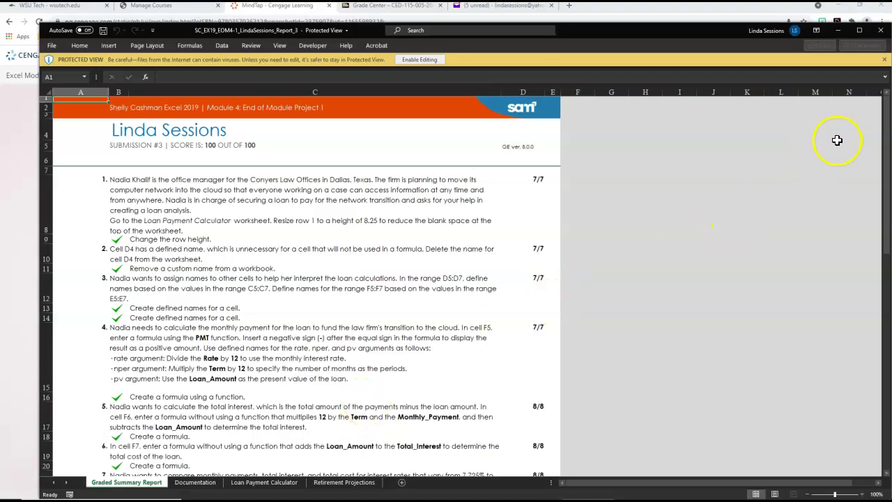
pyautogui.moveTo(889, 143); pyautogui.dragTo(884, 114)
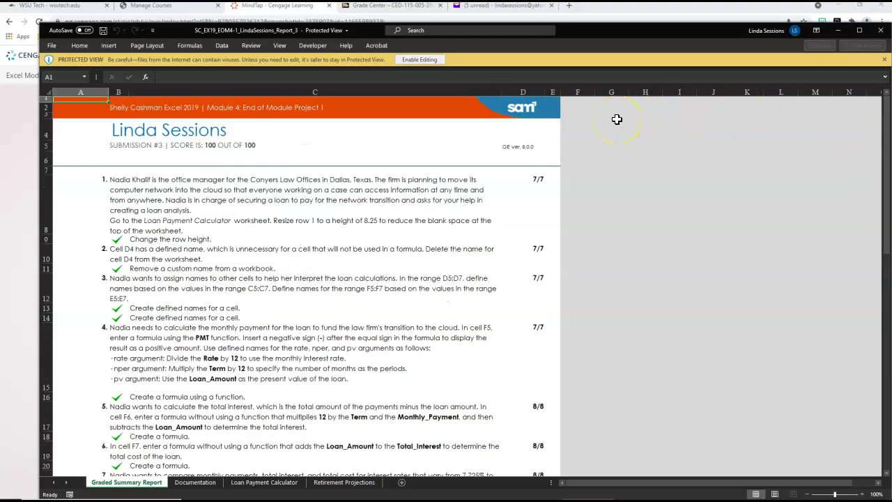